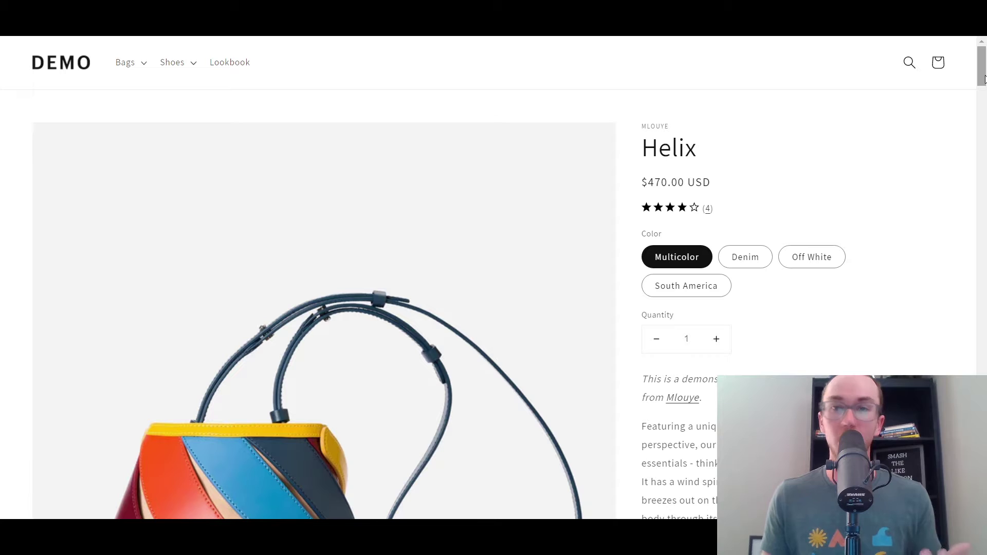
Scroll through the demo storefront page before heading back to the Shopify admin.
scroll(969, 97, "down", 2)
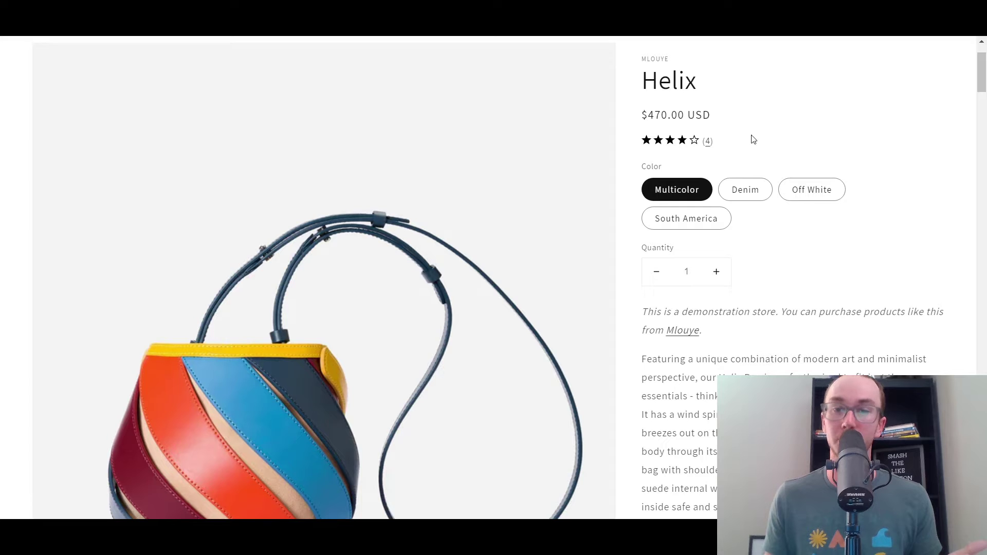
left_click_drag(983, 85, 985, 451)
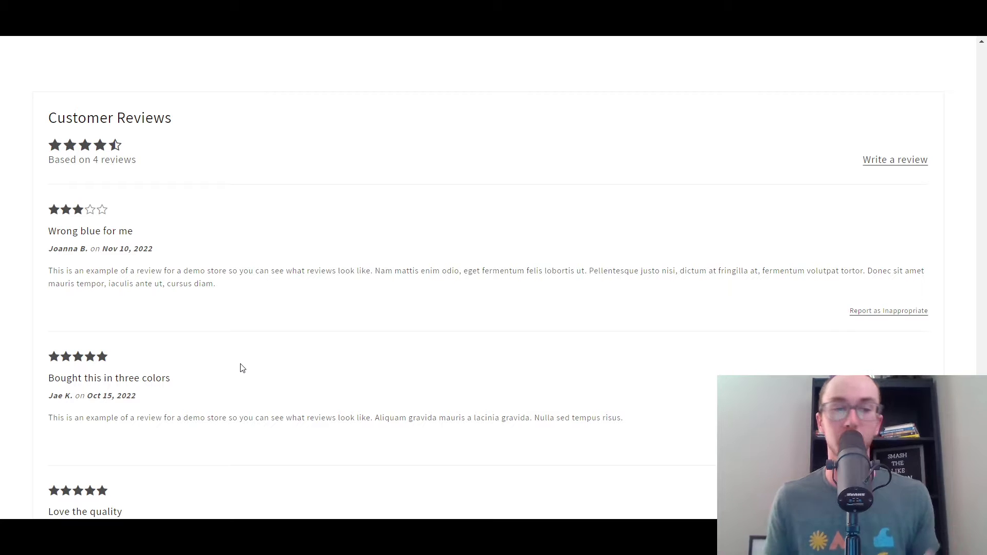
scroll(488, 278, "down", 3)
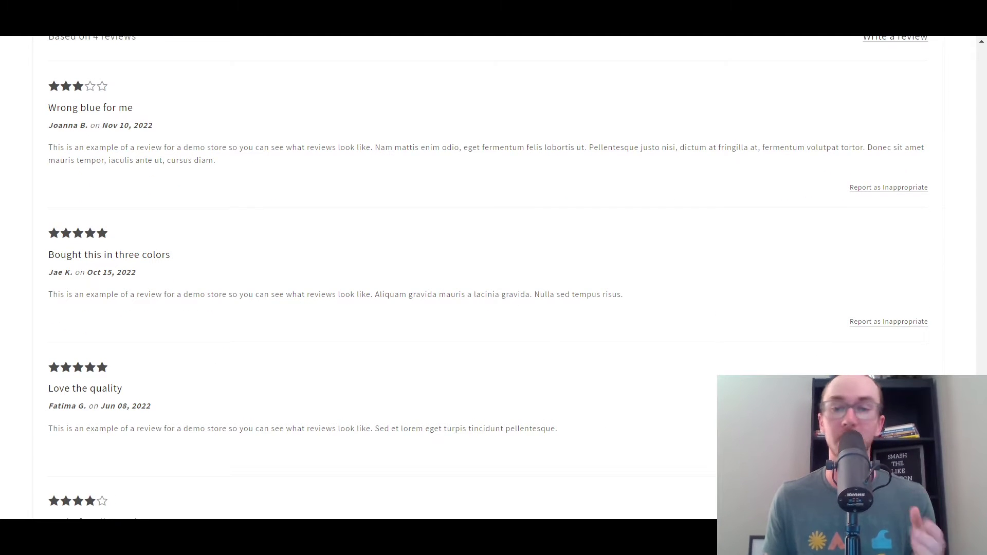
scroll(488, 277, "down", 3)
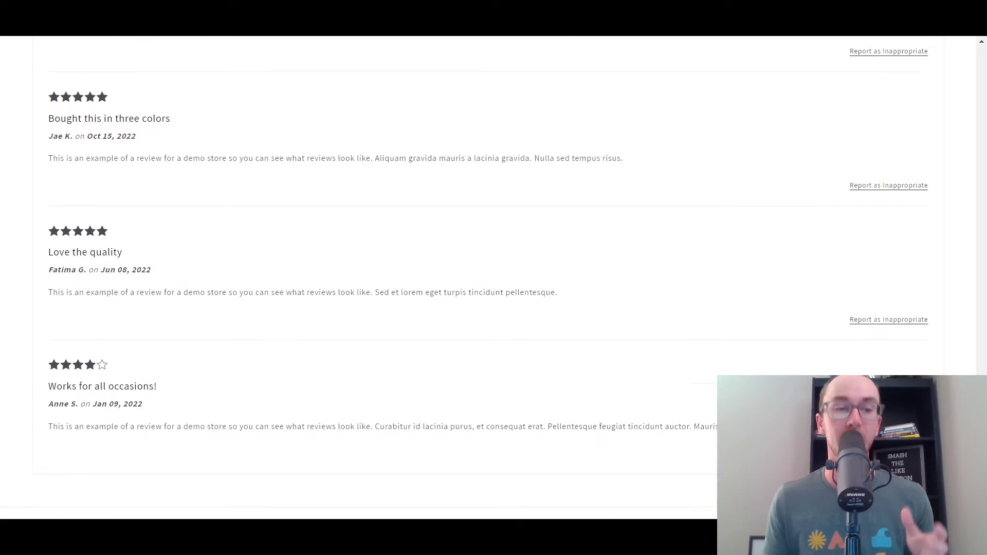
scroll(488, 278, "up", 5)
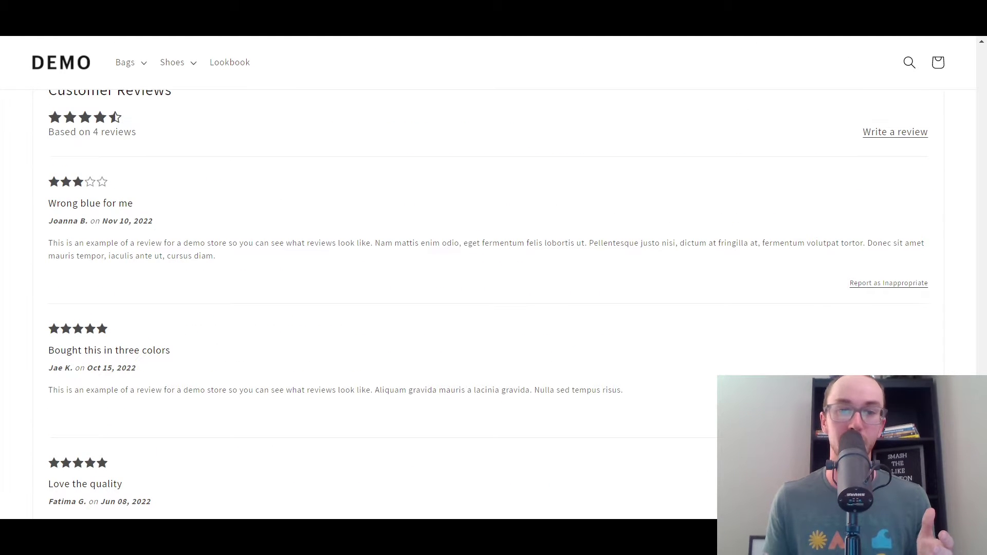
scroll(721, 211, "up", 20)
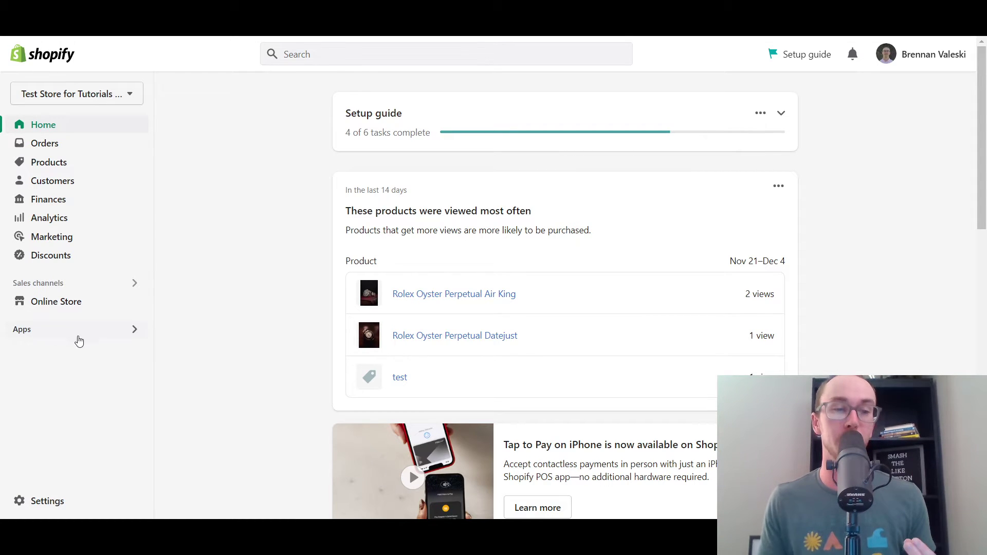
Search the App Store for 'review' and open the free Product Reviews app by Shopify.
left_click(49, 329)
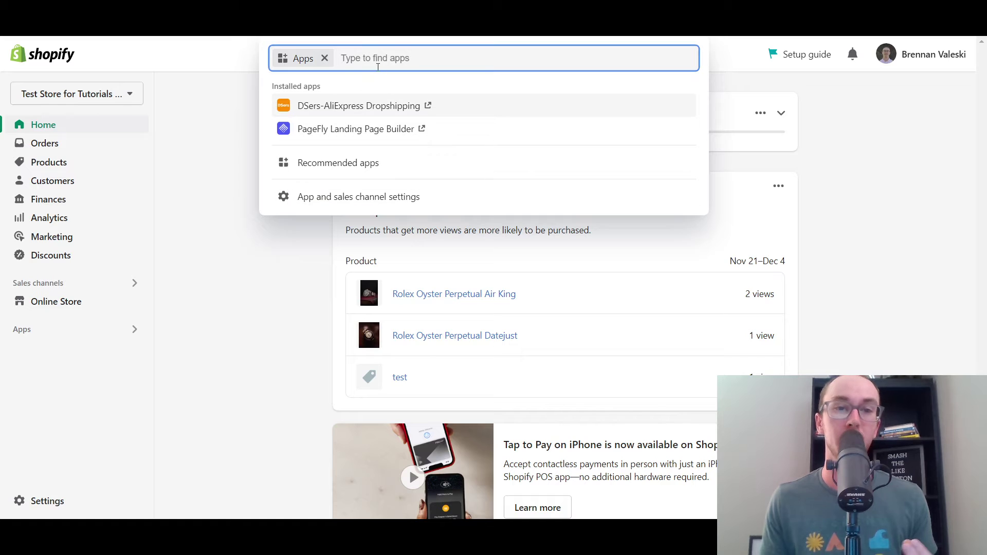
type("reviews")
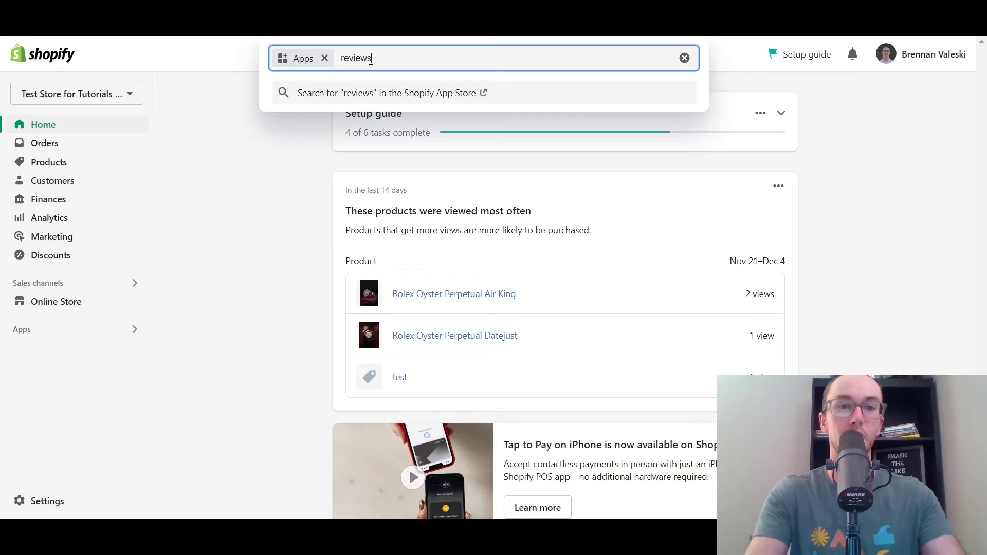
key("Return")
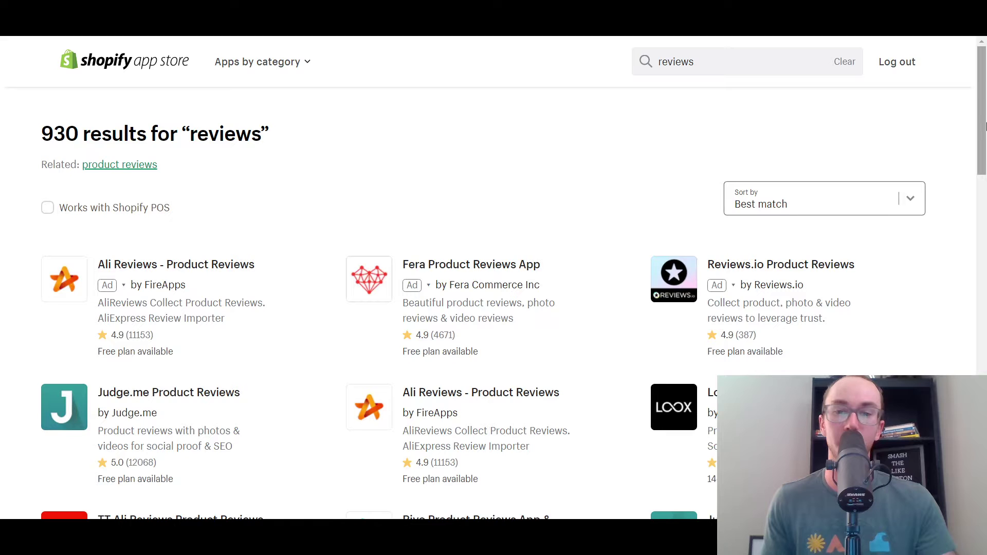
left_click_drag(985, 126, 980, 282)
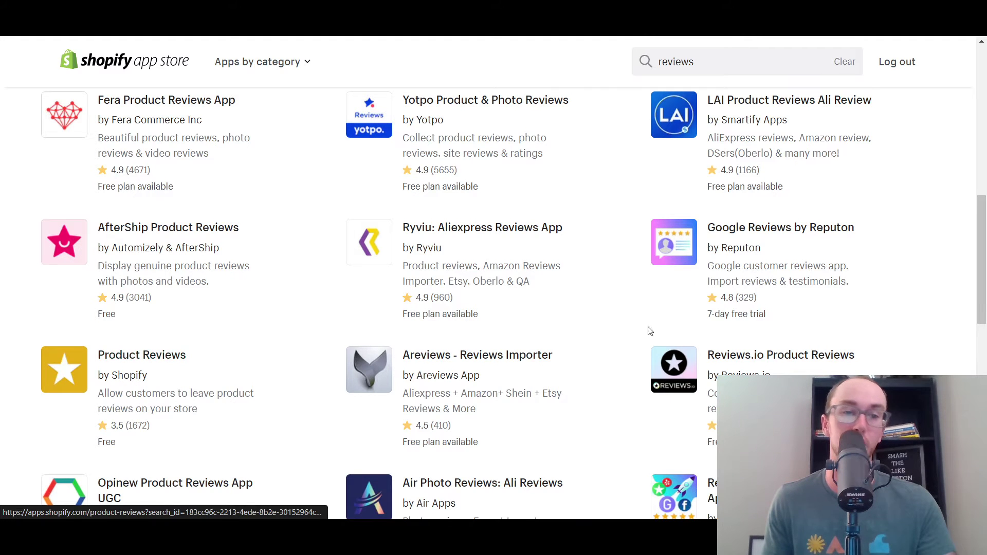
left_click_drag(980, 260, 980, 280)
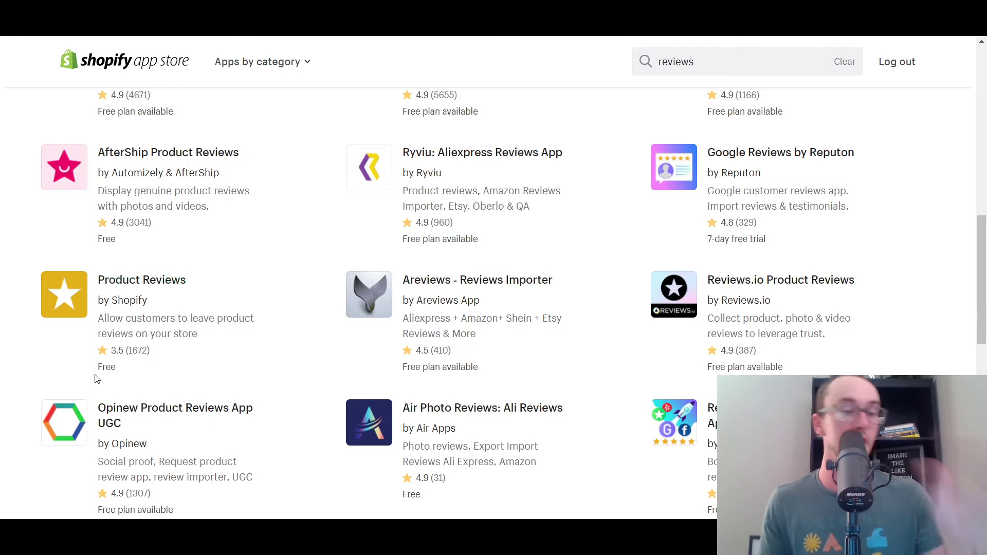
left_click(185, 299)
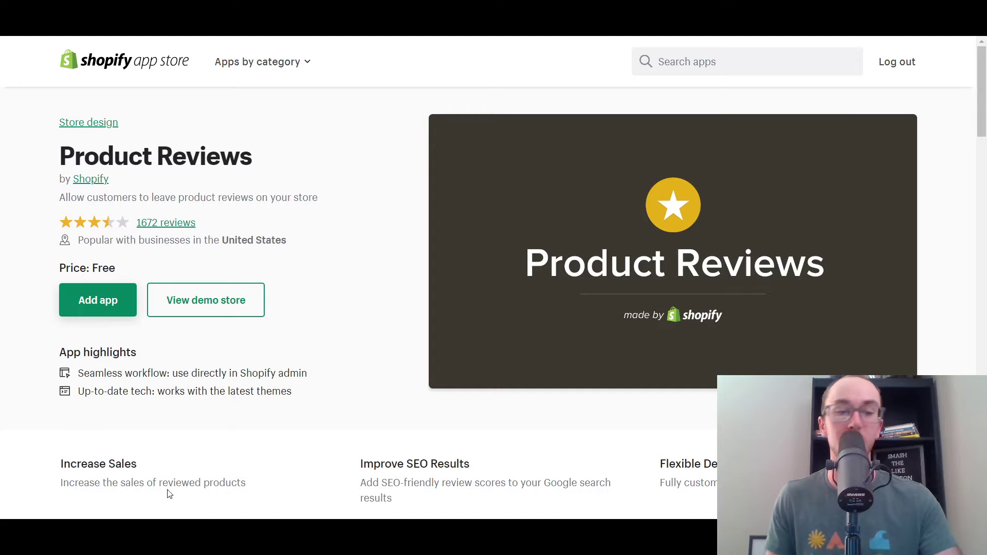
Browse the Product Reviews listing and its demo store's Helix product page, rated 4 stars.
scroll(897, 348, "down", 1)
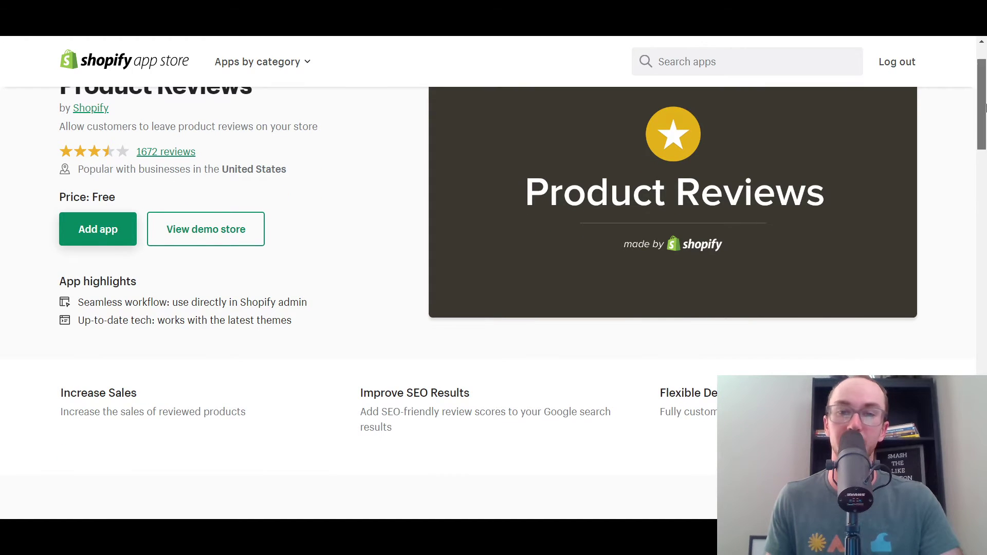
left_click_drag(982, 95, 983, 82)
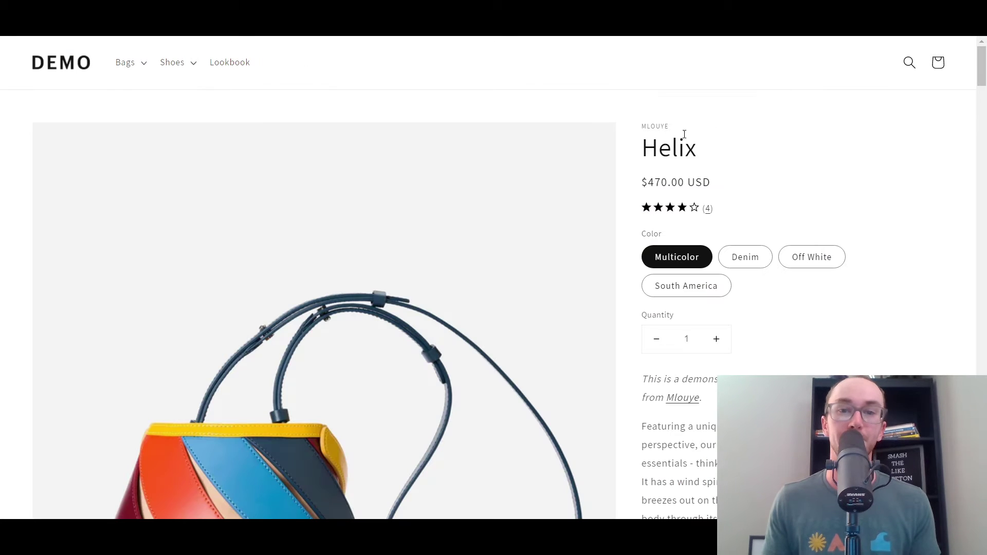
left_click_drag(980, 87, 982, 129)
scroll(626, 217, "up", 10)
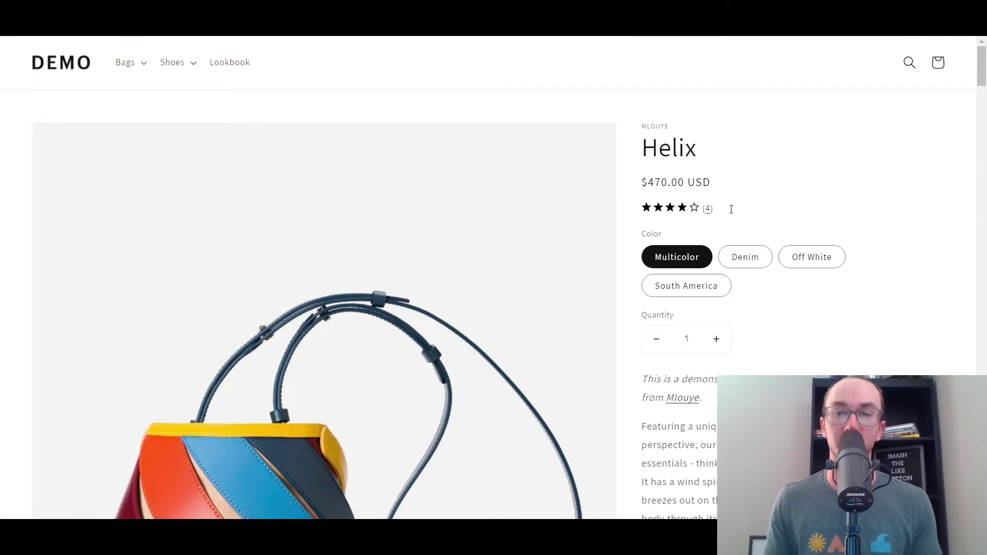
mouse_move(981, 84)
left_mouse_down()
mouse_move(983, 437)
mouse_move(983, 70)
left_mouse_up()
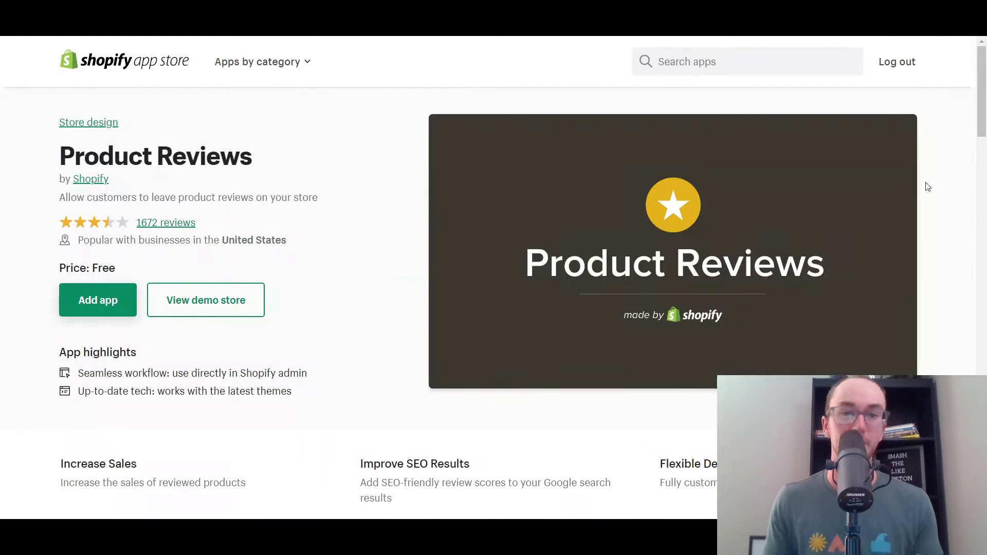
left_click_drag(981, 93, 981, 163)
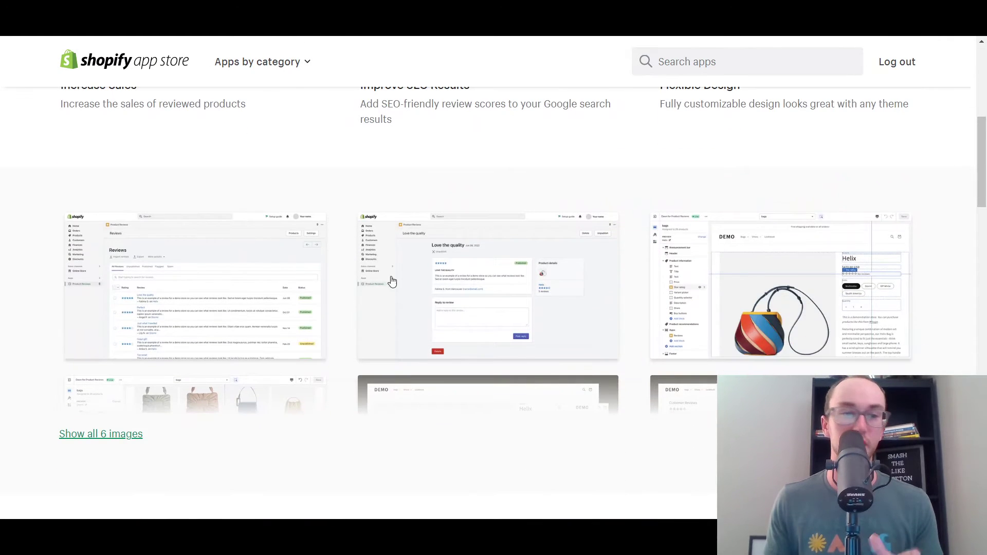
left_click(303, 273)
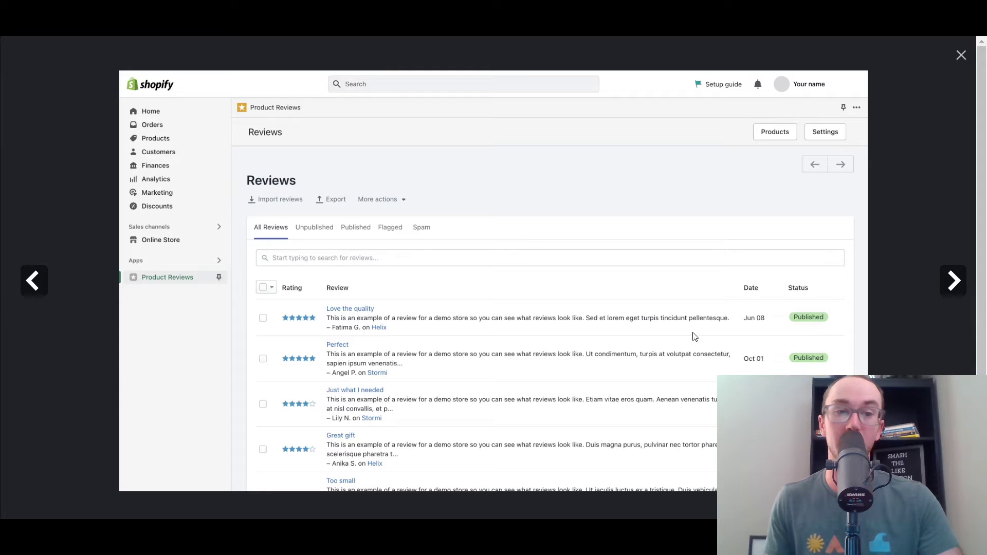
left_click(954, 281)
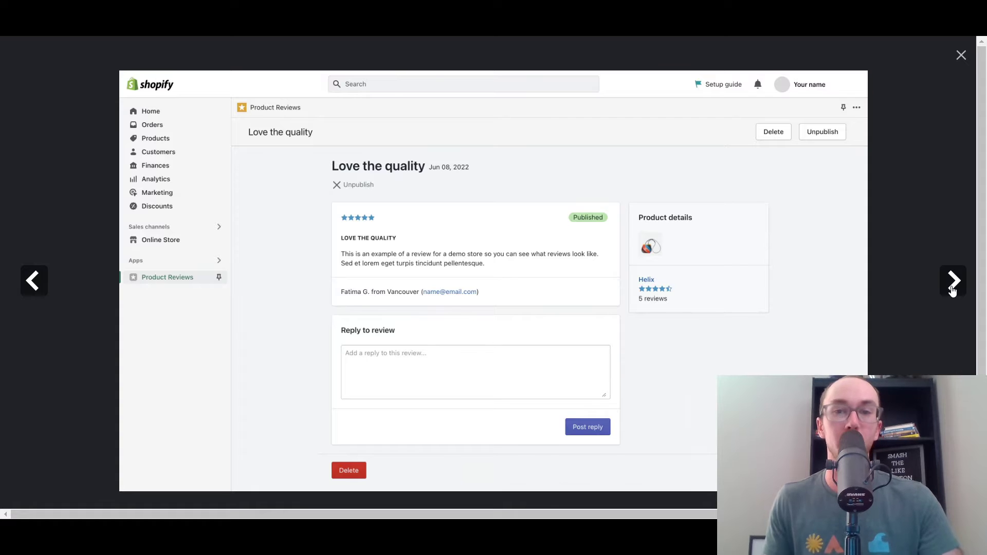
left_click(953, 291)
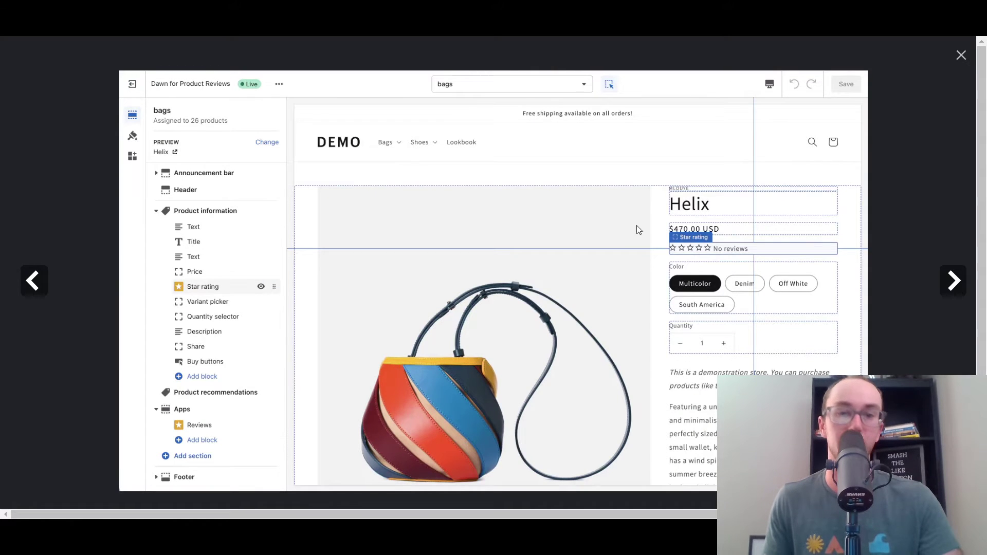
left_click(954, 287)
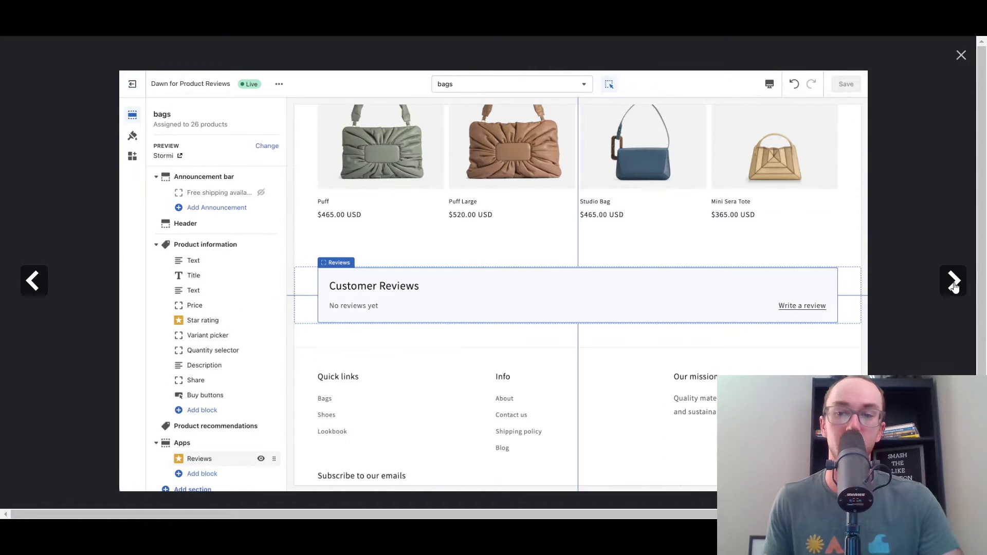
left_click(954, 287)
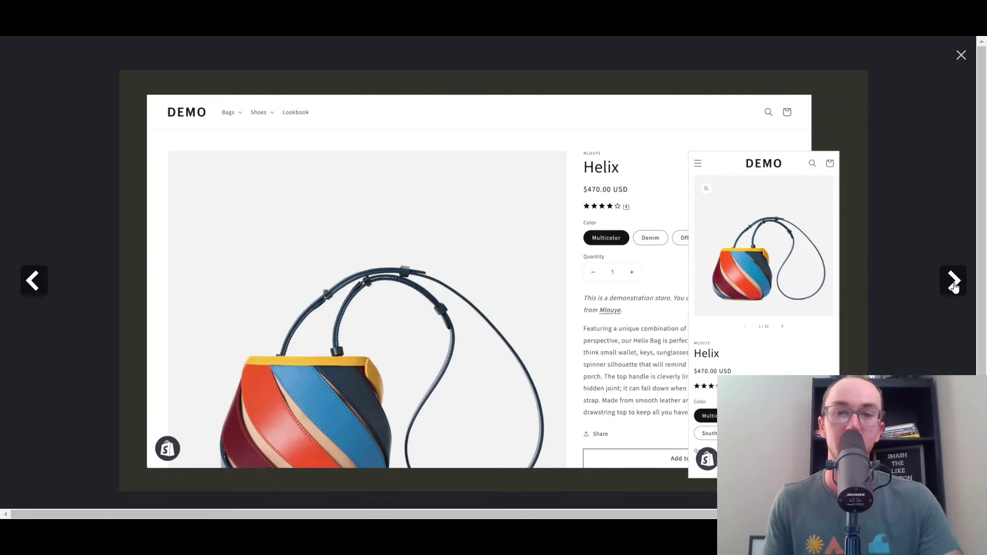
left_click(961, 55)
left_click_drag(985, 149, 983, 93)
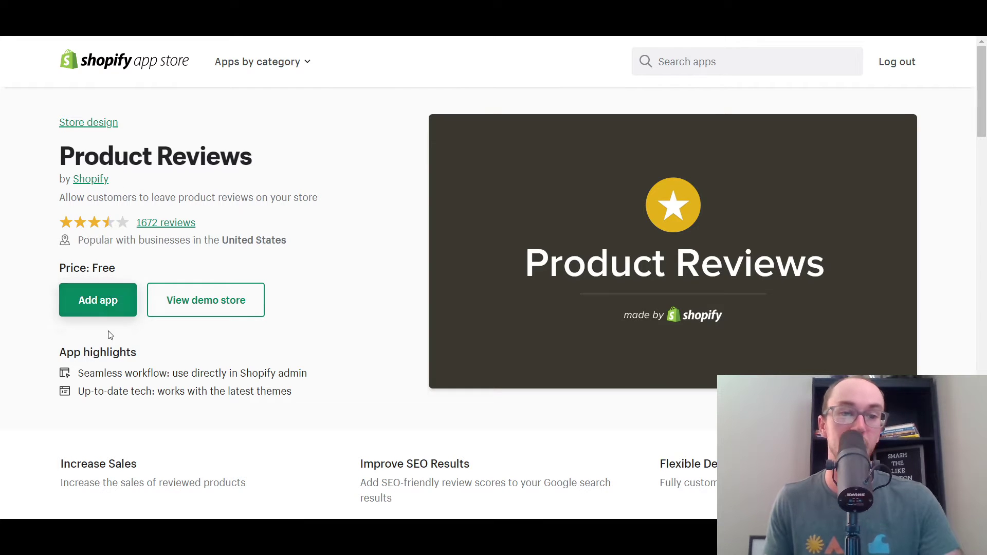
Add the Product Reviews app and confirm its installation on the store.
left_click(95, 304)
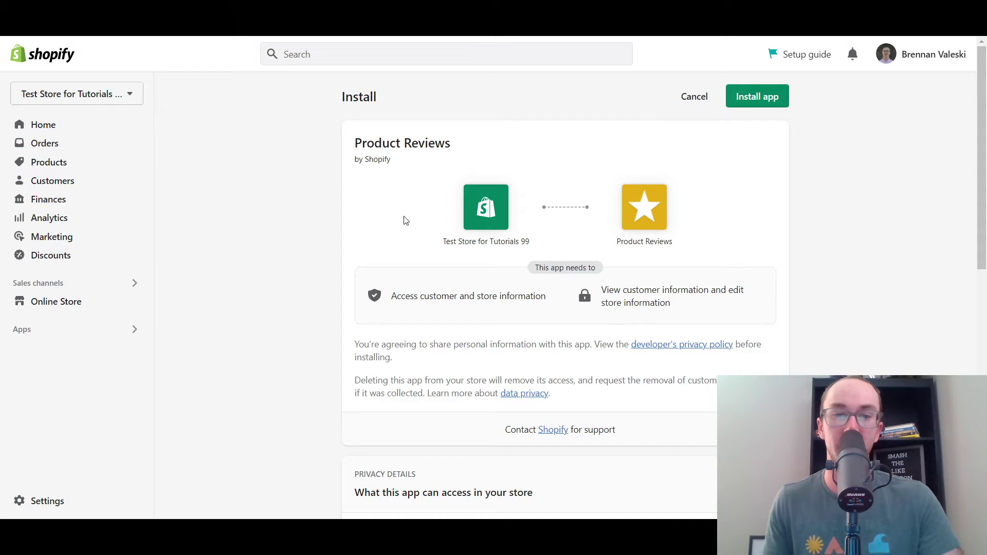
left_click(775, 99)
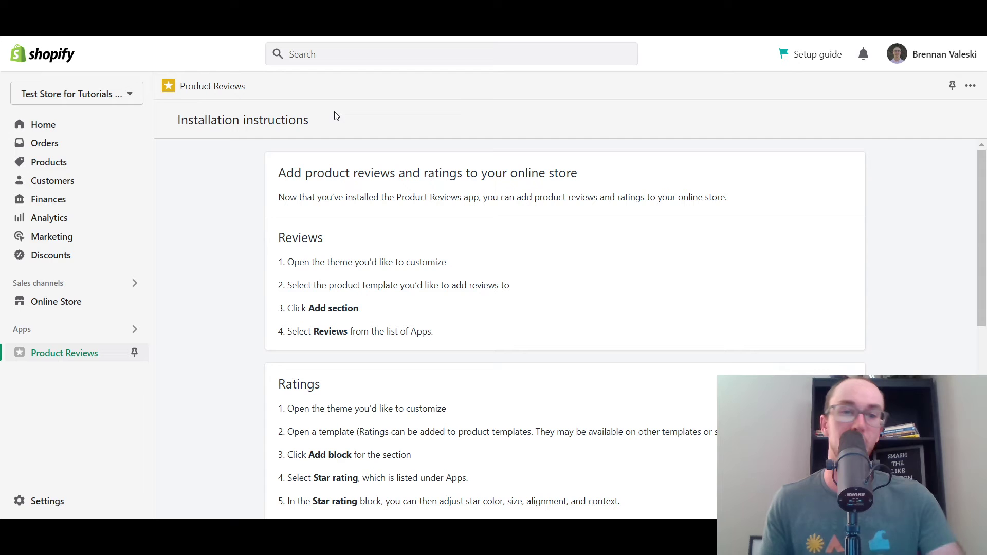
scroll(982, 208, "down", 3)
scroll(982, 208, "up", 3)
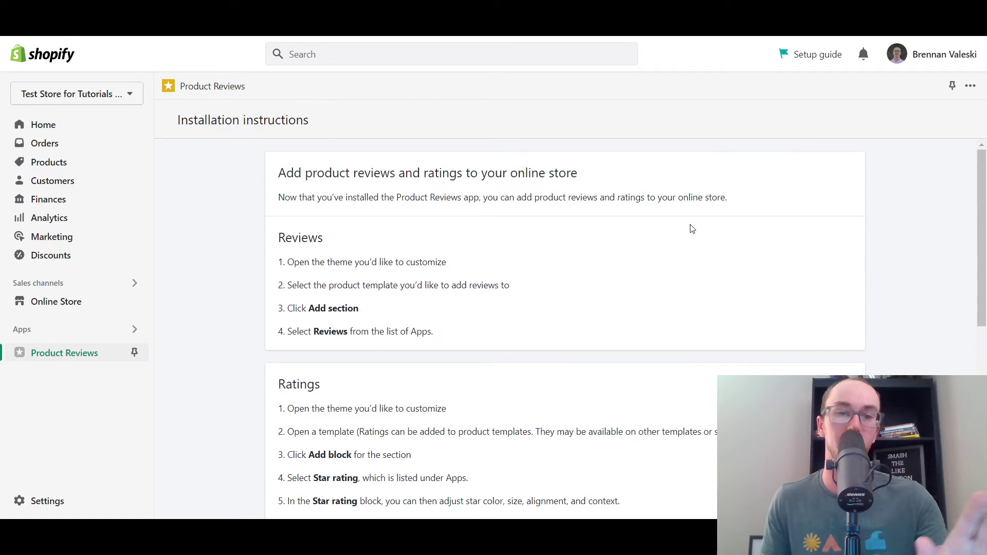
scroll(472, 271, "down", 8)
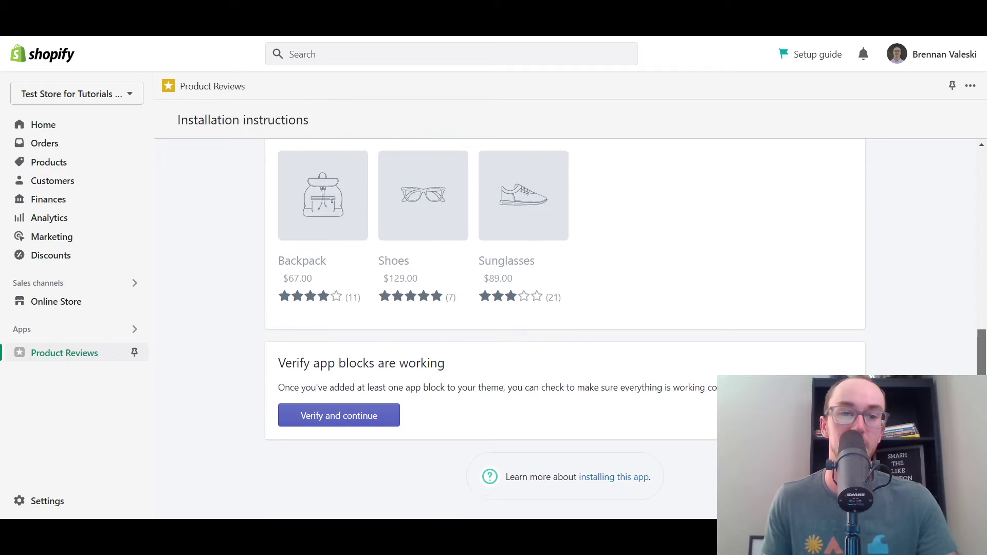
scroll(332, 506, "up", 2)
scroll(463, 425, "up", 5)
scroll(386, 366, "up", 1)
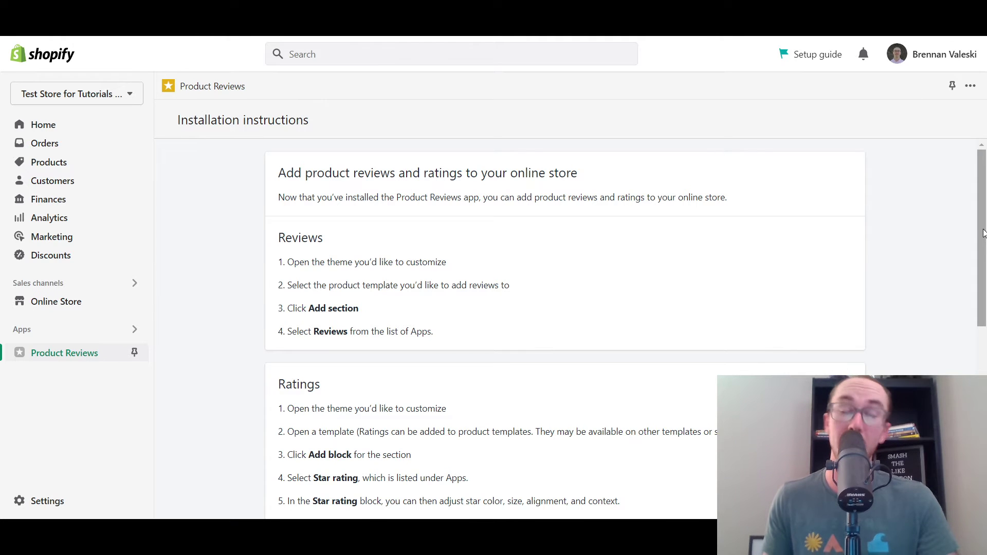
left_click_drag(983, 234, 983, 406)
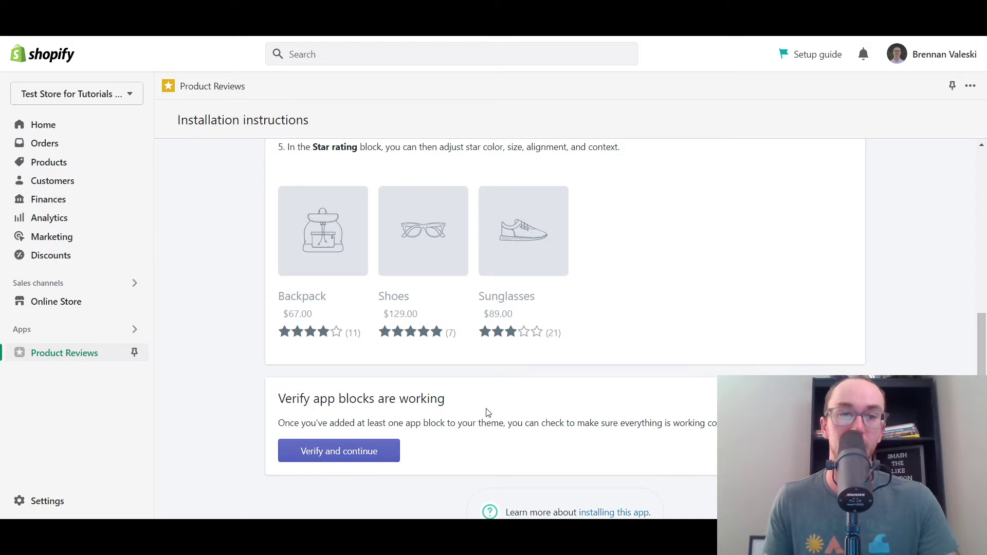
scroll(487, 412, "up", 7)
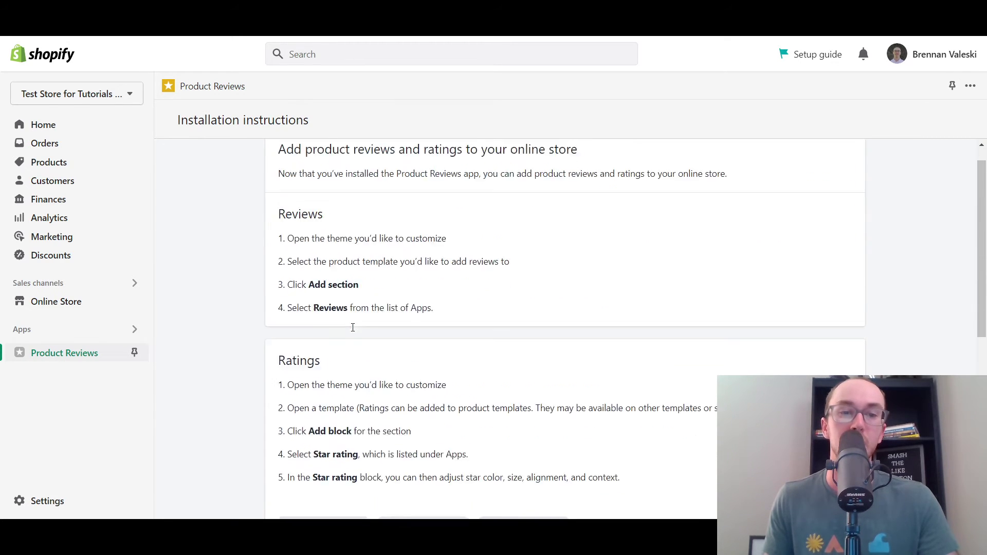
scroll(353, 327, "down", 7)
left_click(354, 425)
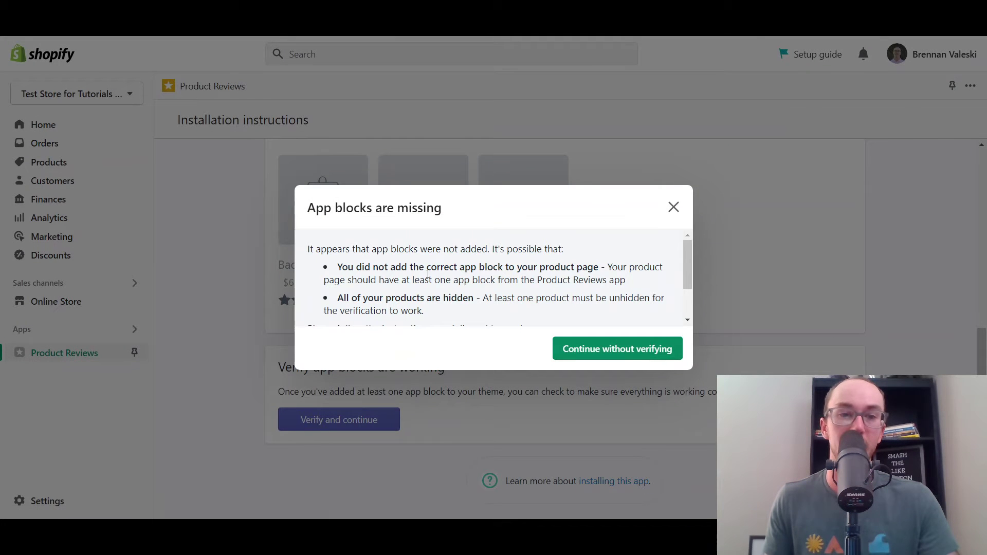
scroll(684, 270, "down", 2)
scroll(586, 314, "up", 2)
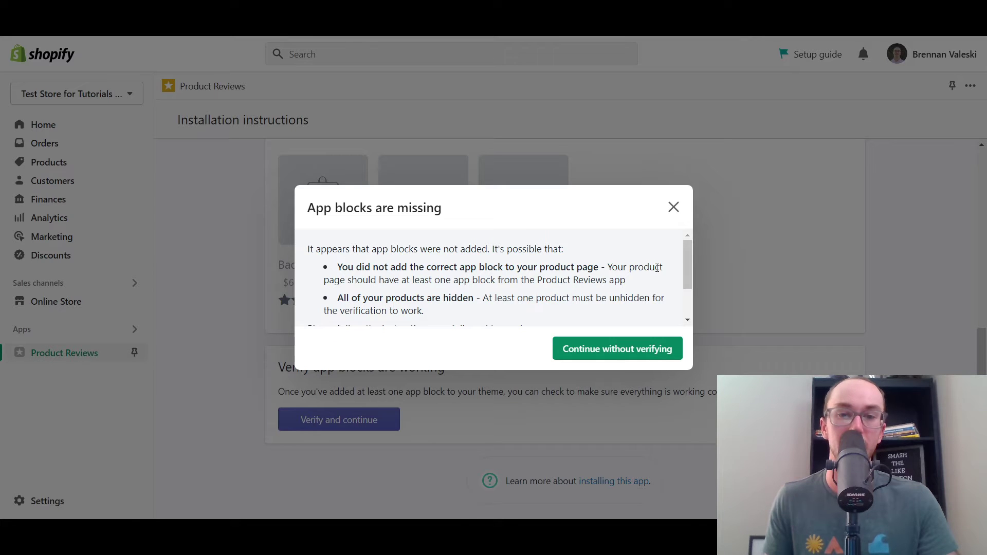
scroll(688, 277, "down", 2)
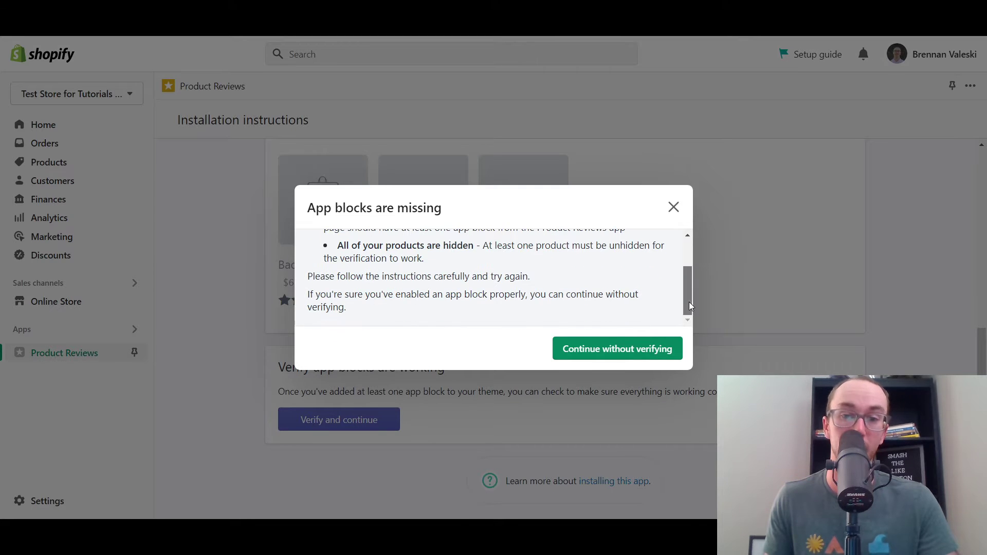
scroll(598, 308, "up", 2)
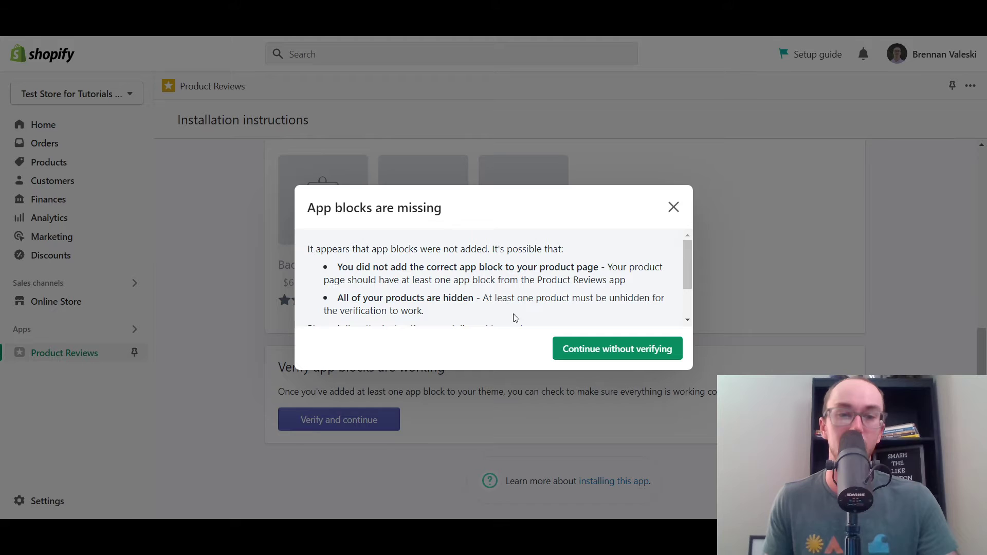
scroll(686, 266, "down", 2)
scroll(689, 262, "up", 2)
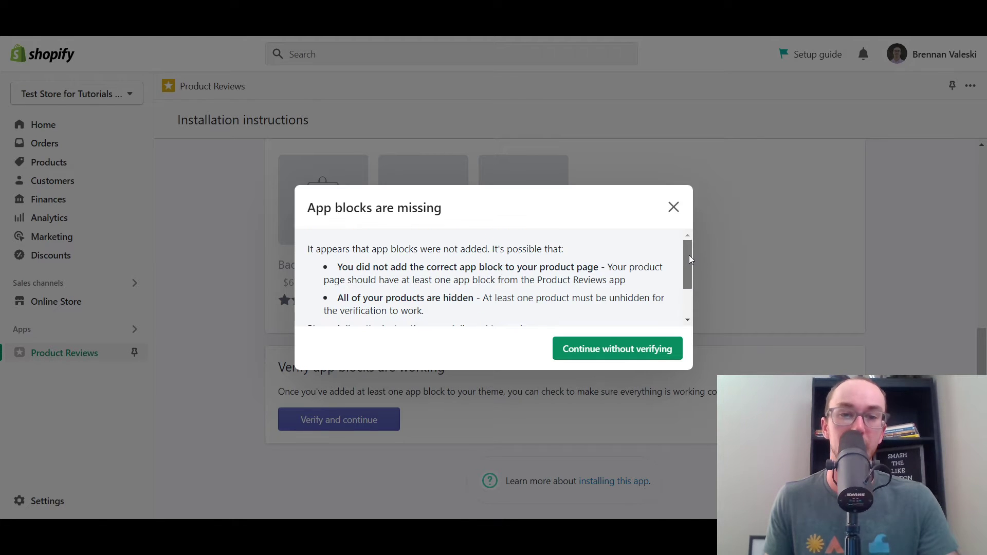
left_click(674, 207)
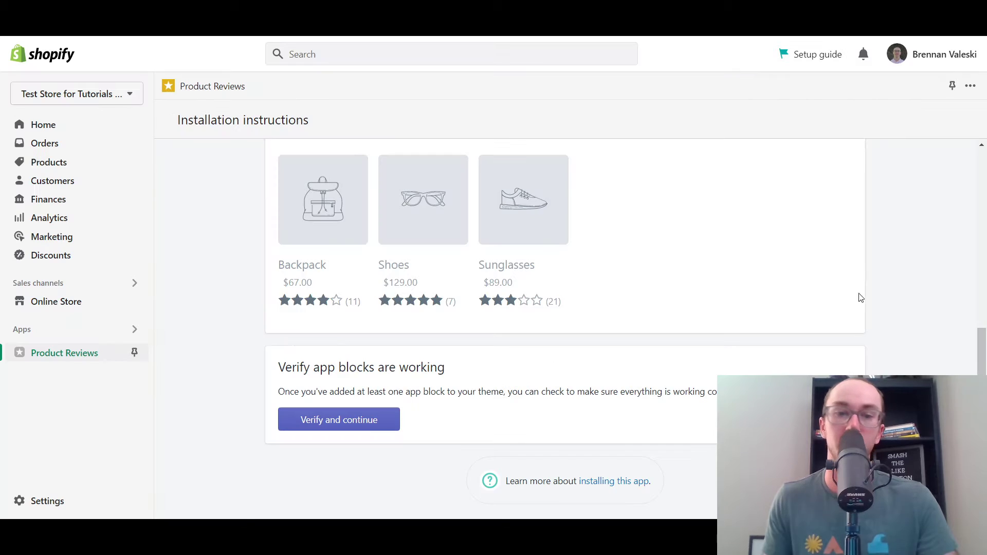
Start customizing the Dawn theme from the Online Store themes list.
left_click_drag(982, 352, 974, 128)
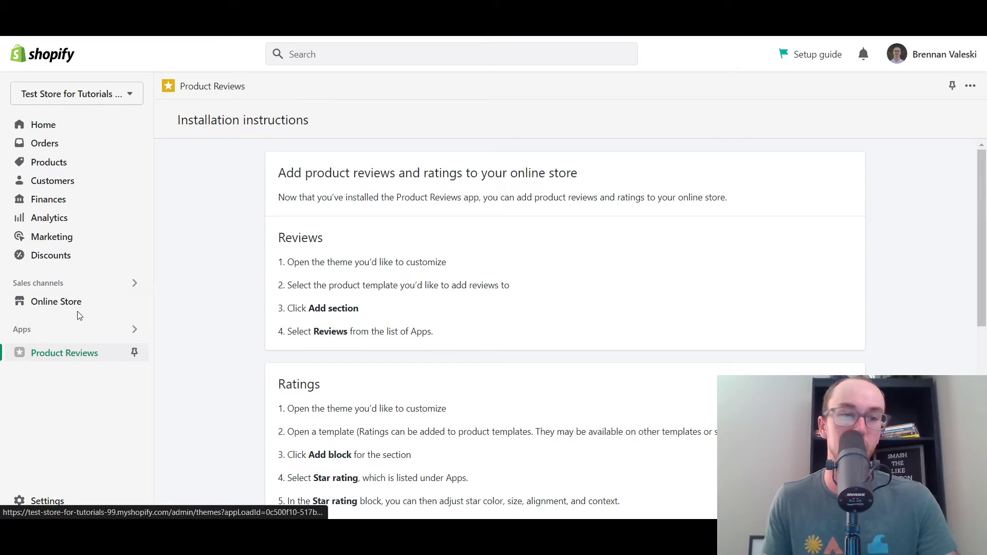
left_click(61, 307)
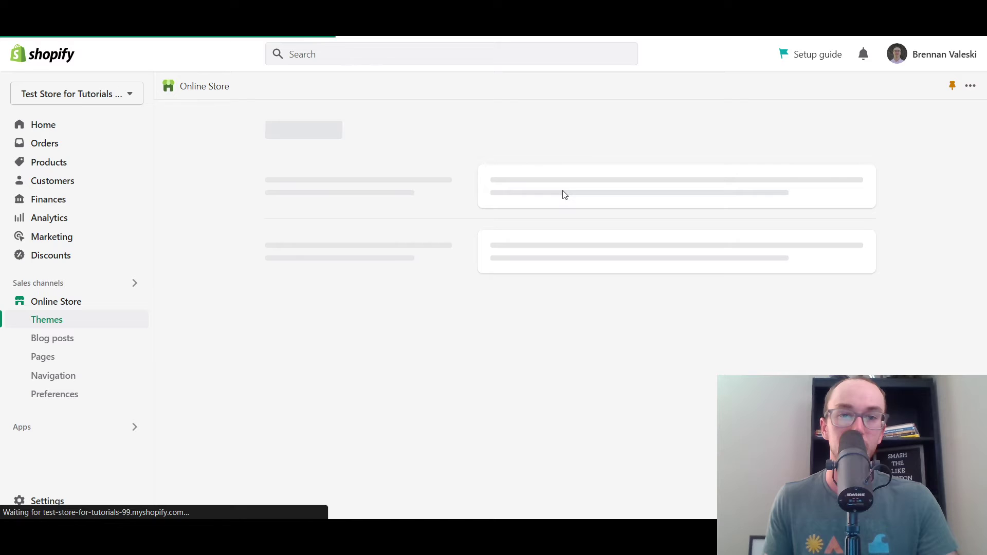
left_click(81, 319)
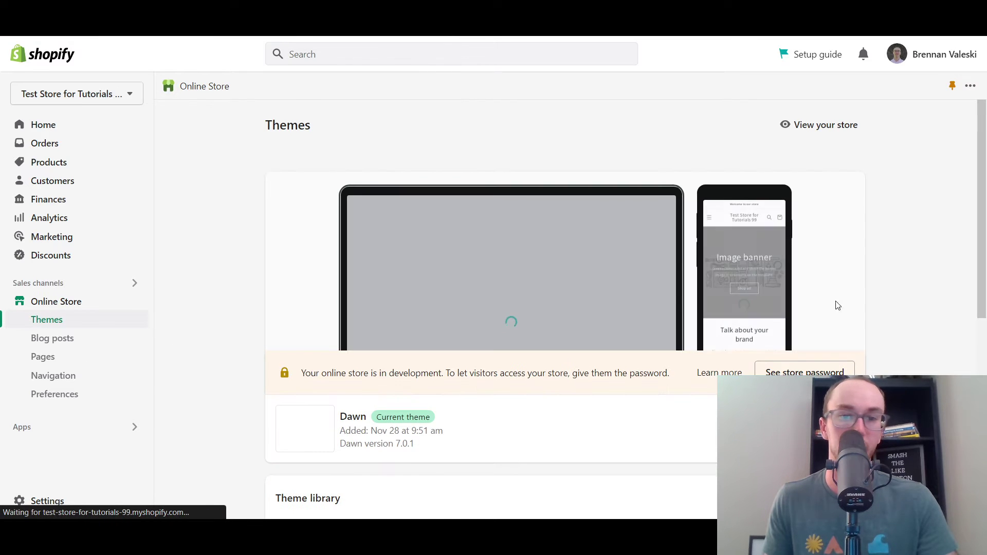
left_click(823, 430)
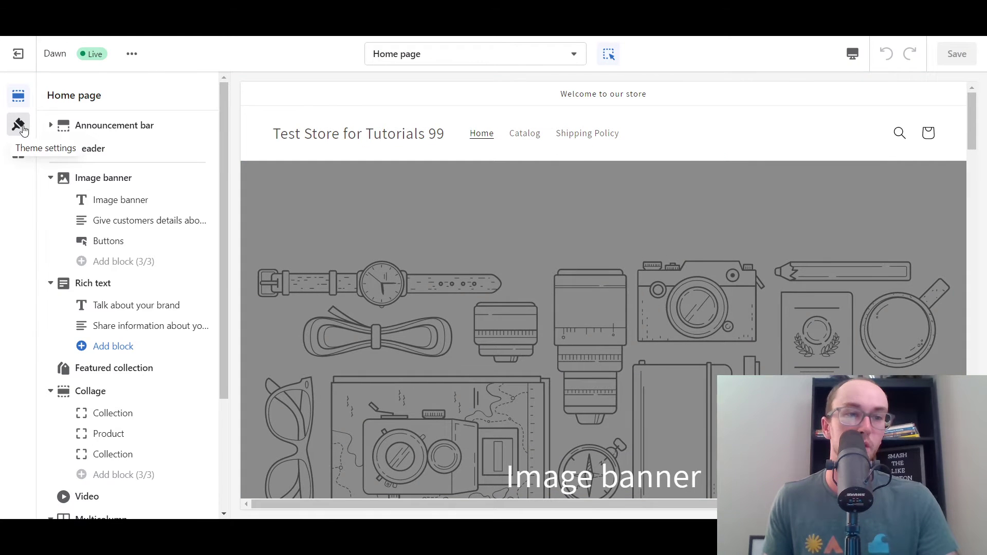
Switch to the Default product template and list available blocks for Product information.
left_click(530, 59)
left_click(524, 161)
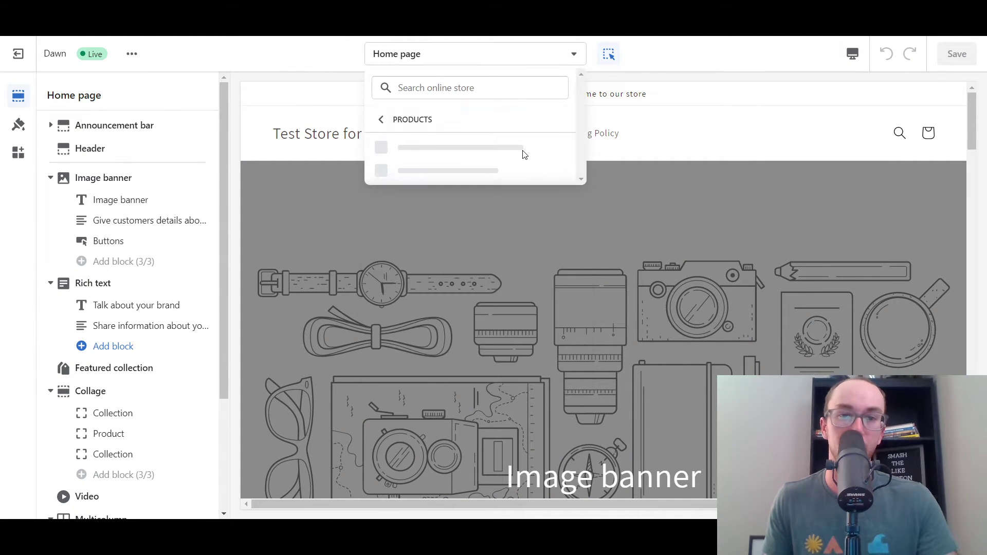
left_click(445, 160)
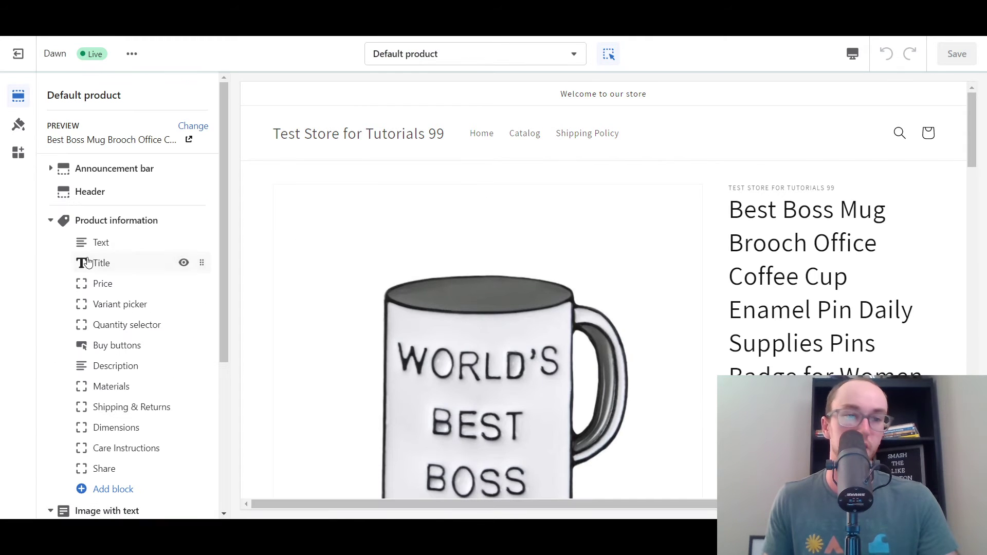
left_click(114, 492)
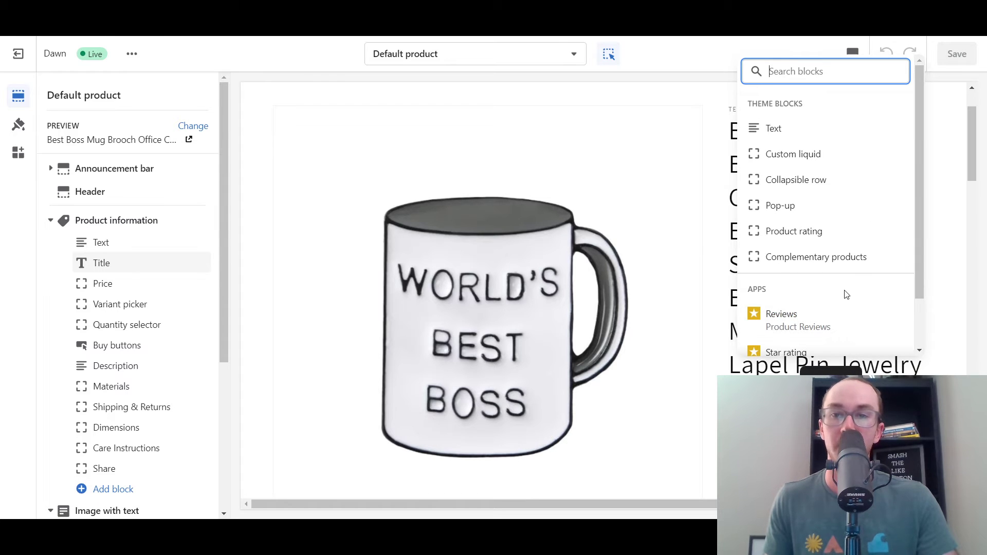
scroll(823, 303, "down", 2)
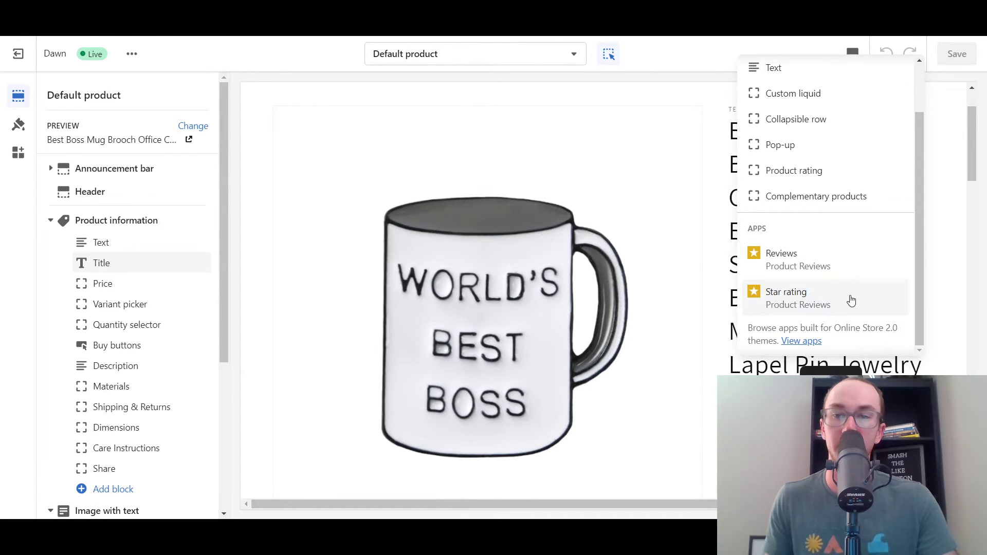
Add the Star rating app block, then view the Helix demo product page for reference.
left_click(874, 304)
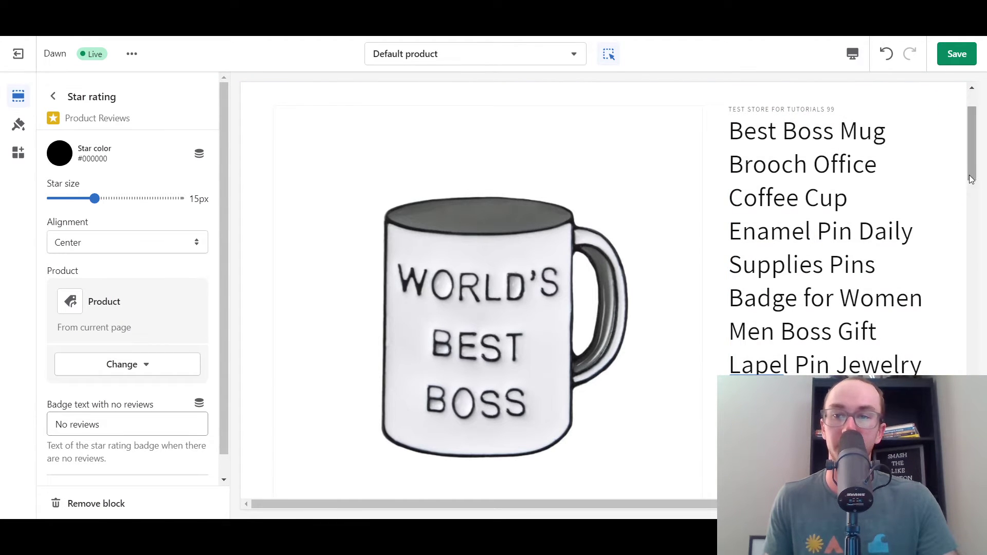
left_click(484, 37)
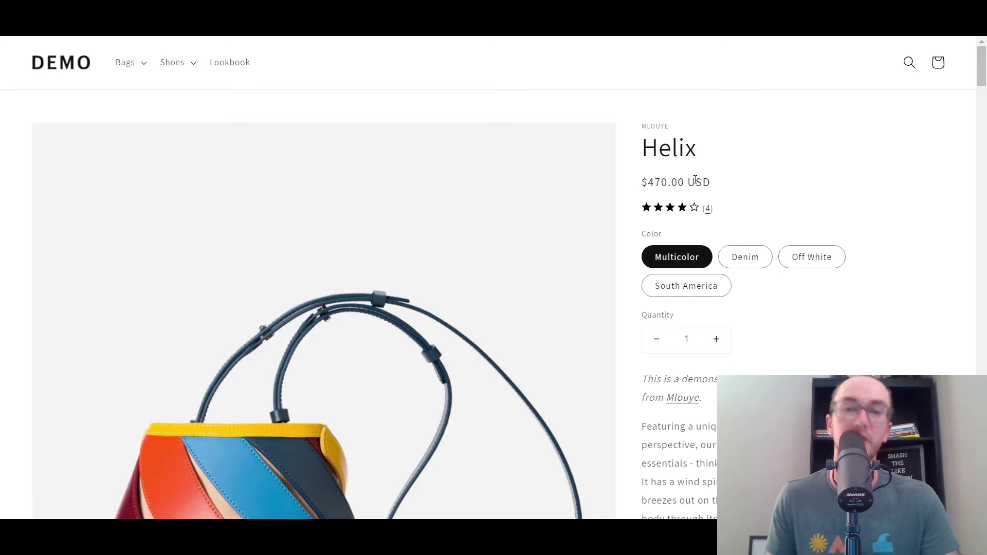
Return to the theme editor tab showing the Star rating block settings.
key("ctrl+shift+Tab")
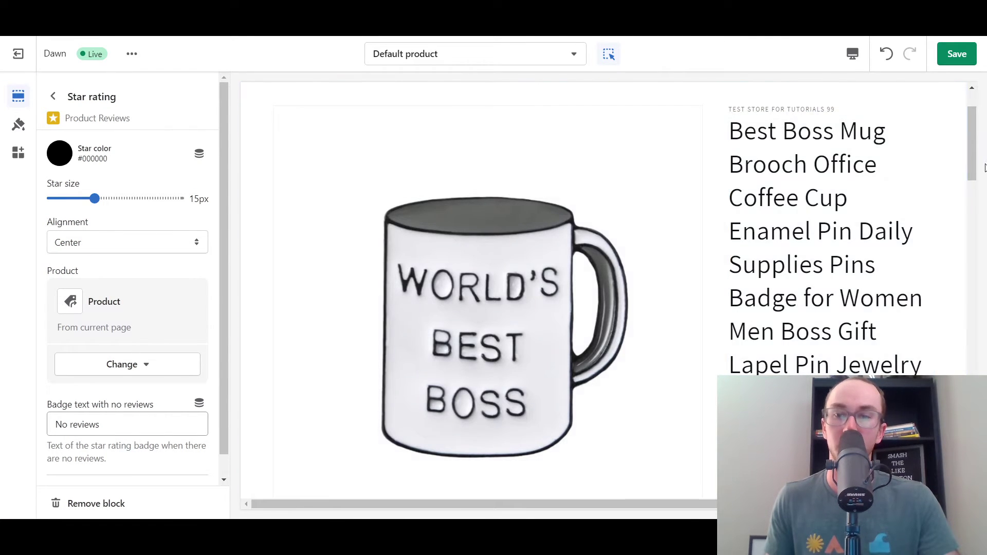
Save the template and check the 'No reviews' star rating beneath the product price.
scroll(977, 180, "down", 2)
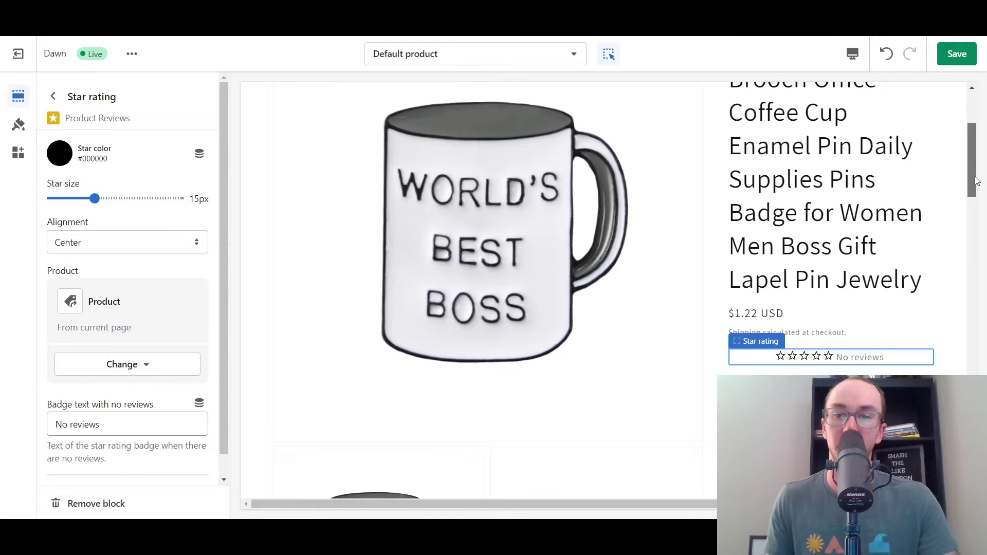
scroll(977, 180, "down", 1)
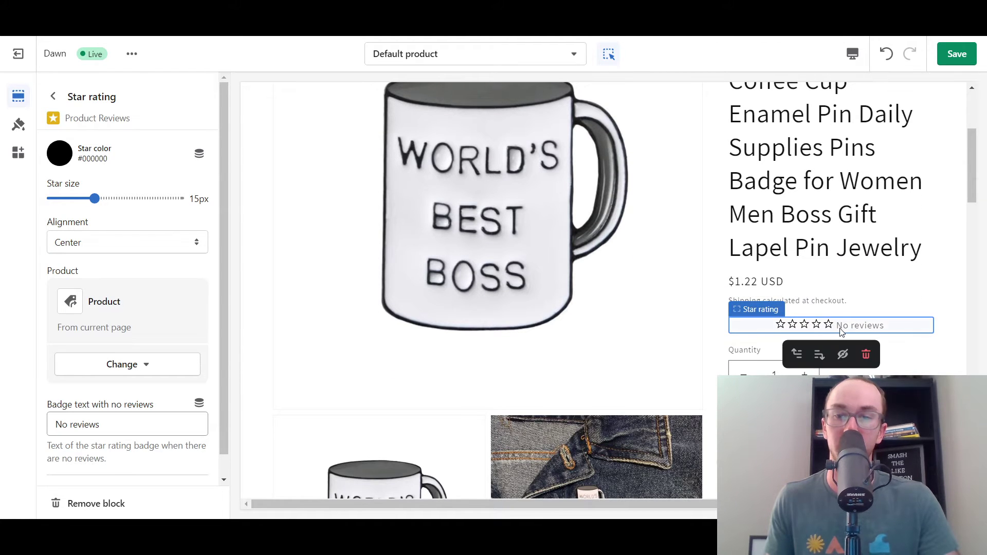
scroll(975, 188, "down", 4)
scroll(975, 188, "up", 4)
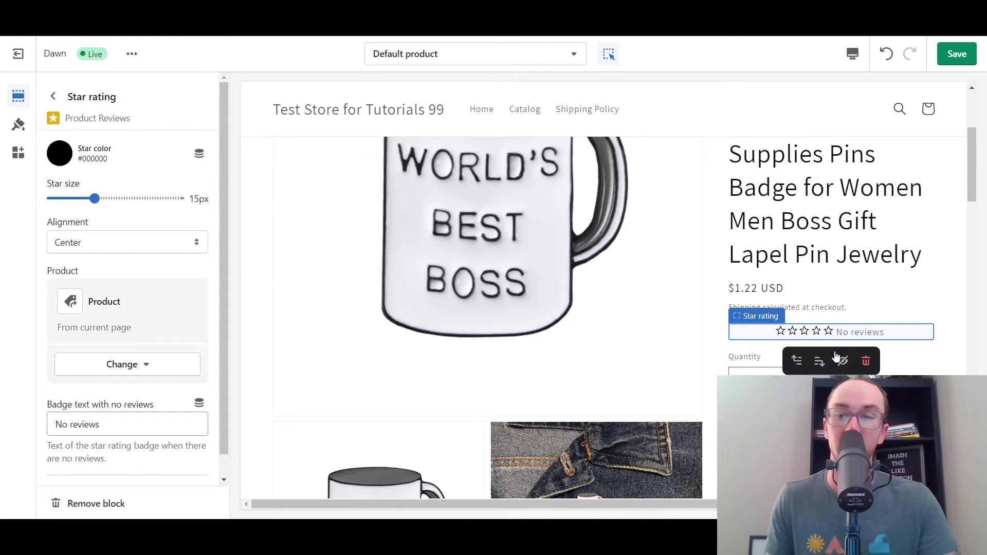
left_click(957, 53)
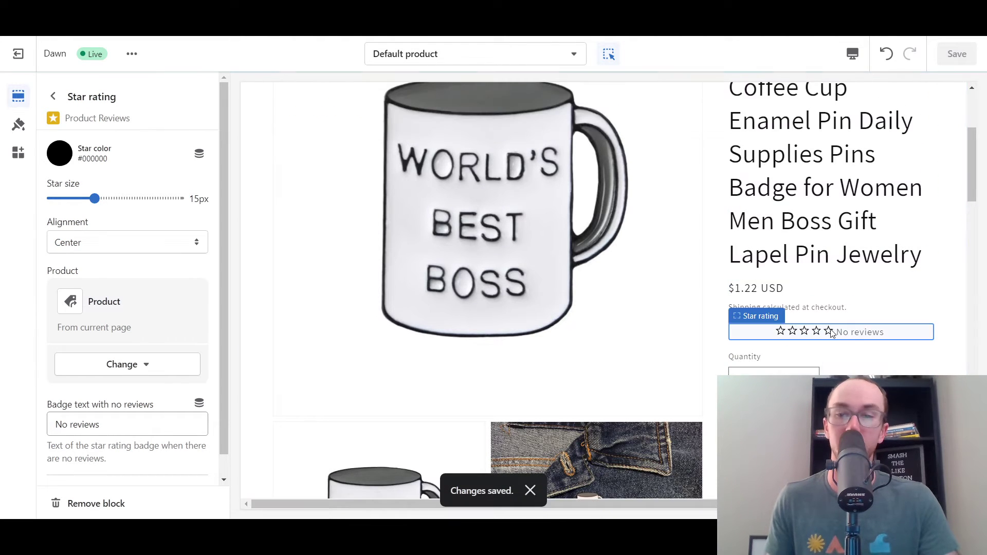
scroll(967, 185, "down", 4)
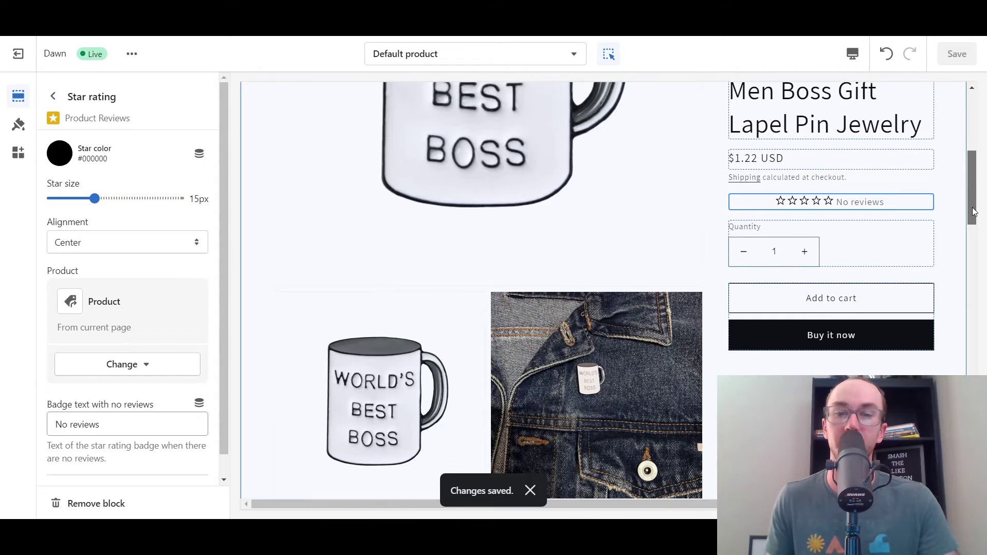
scroll(977, 201, "up", 5)
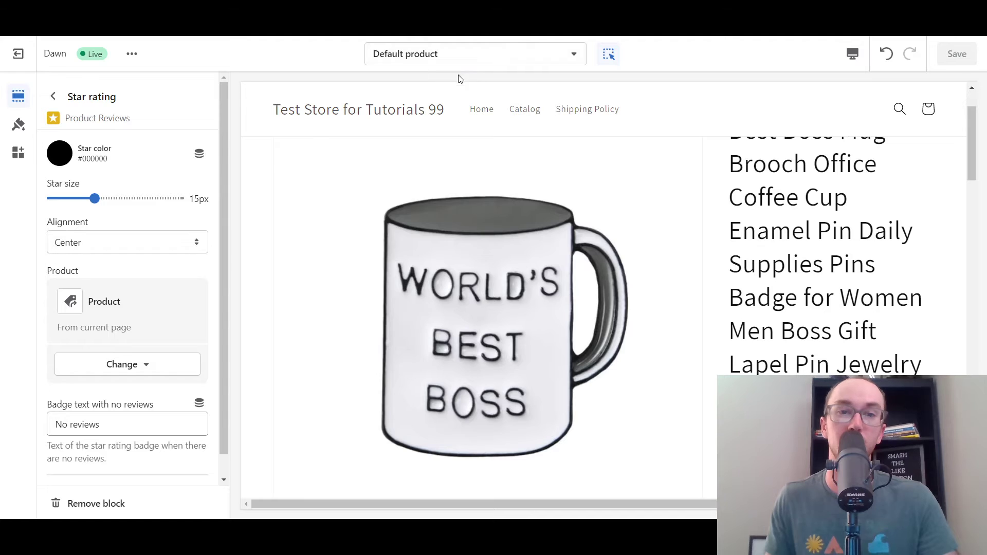
left_click(490, 63)
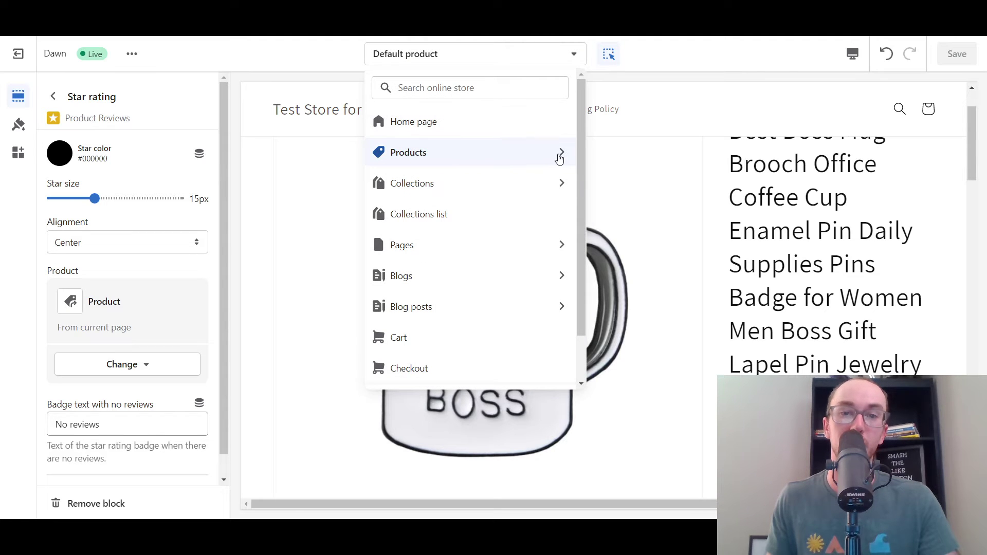
left_click(557, 154)
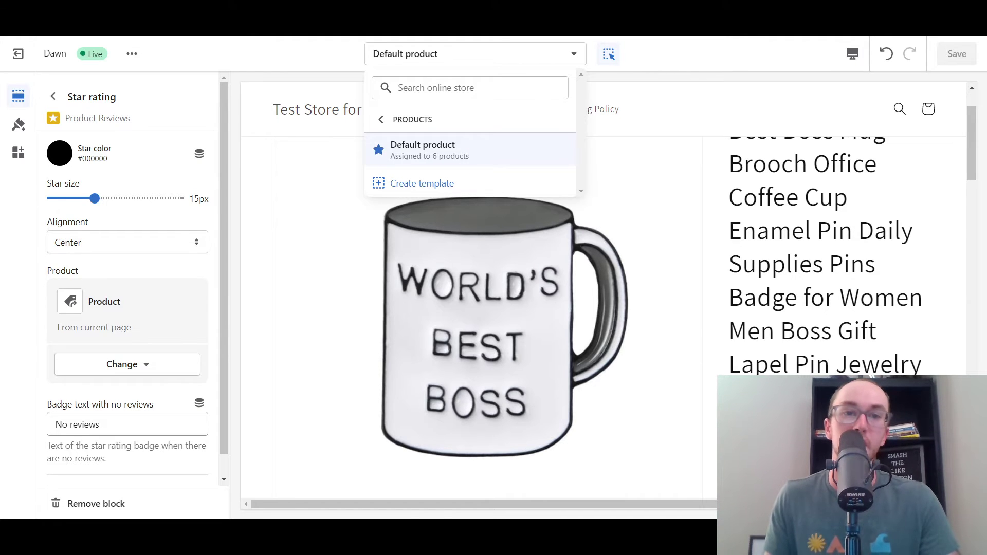
left_click(347, 58)
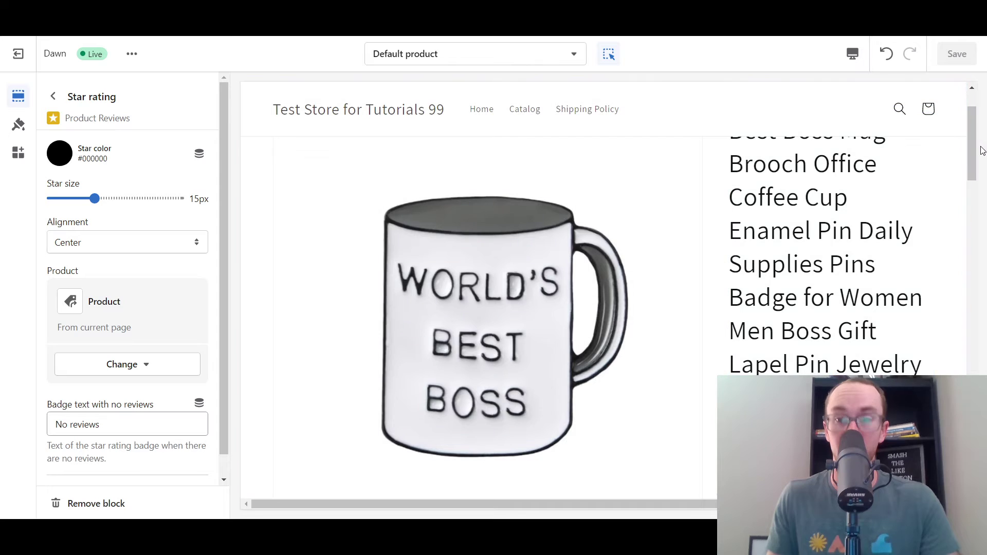
Set the Star rating block's star size to 20px and alignment to Left.
left_click_drag(983, 150, 980, 199)
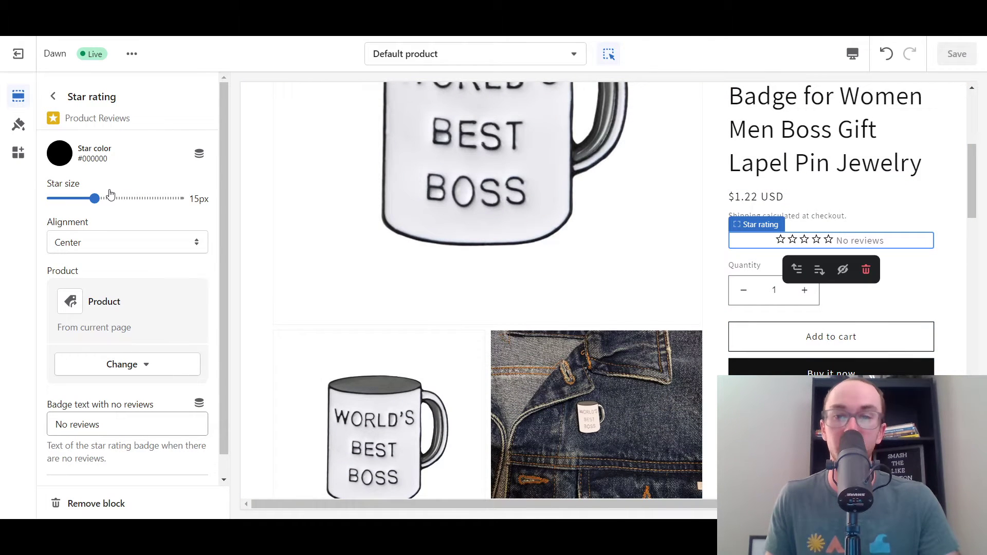
left_click_drag(93, 199, 127, 200)
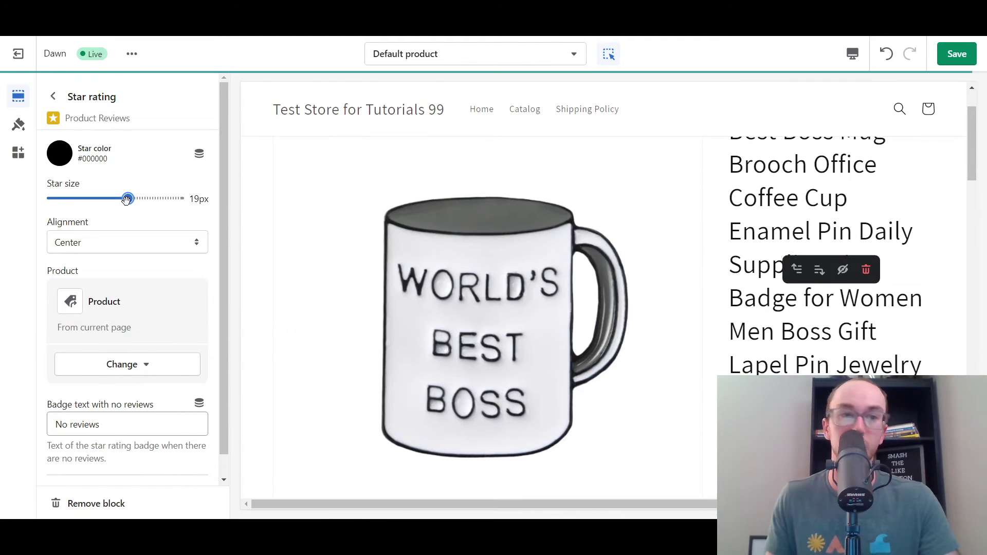
left_click(137, 200)
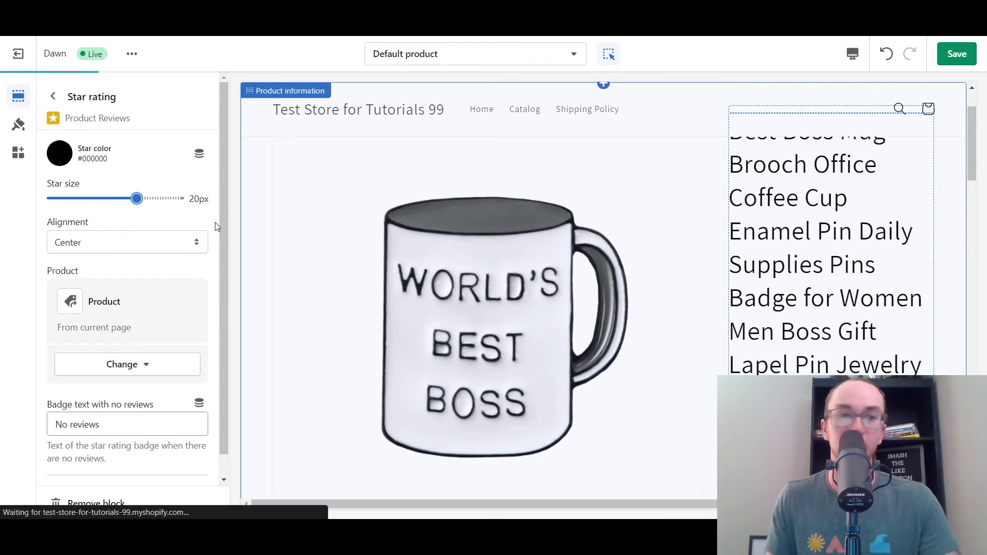
left_click(167, 245)
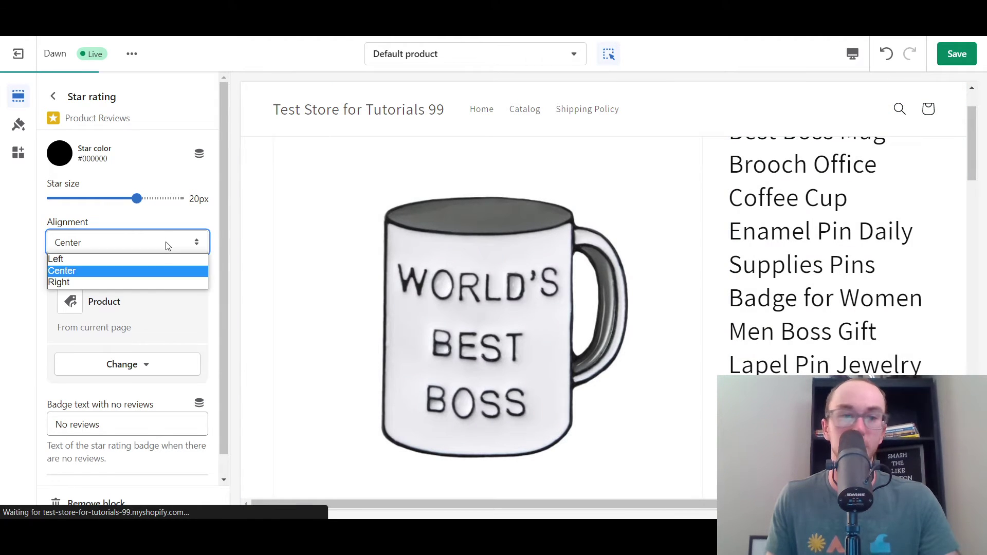
left_click(152, 266)
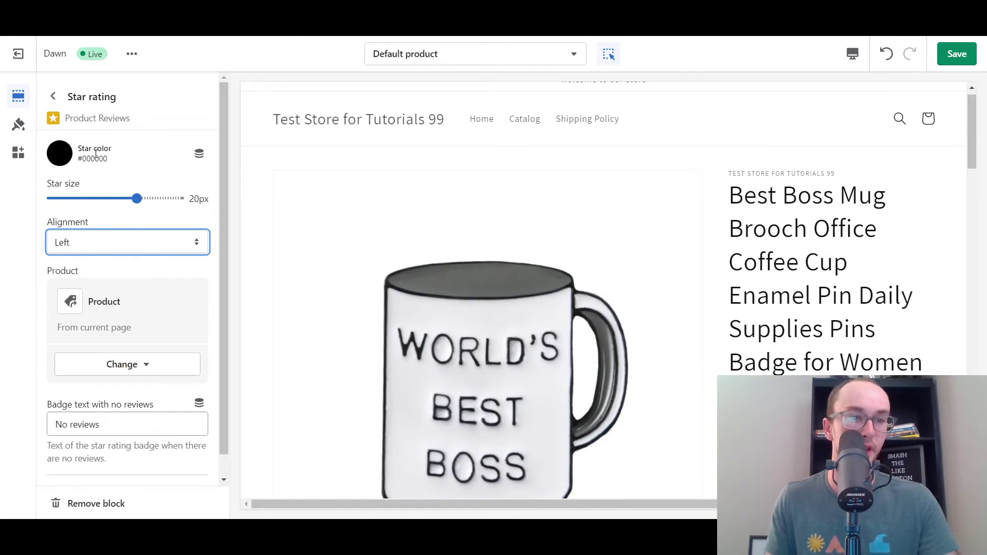
Change the Star rating block's star colour from black to yellow #FFEA00.
left_click(60, 155)
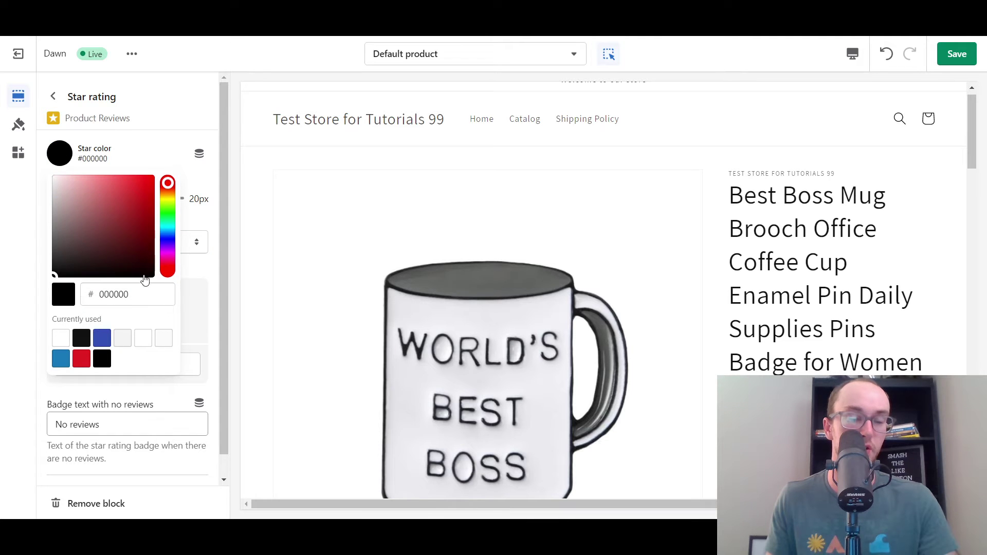
left_click(102, 338)
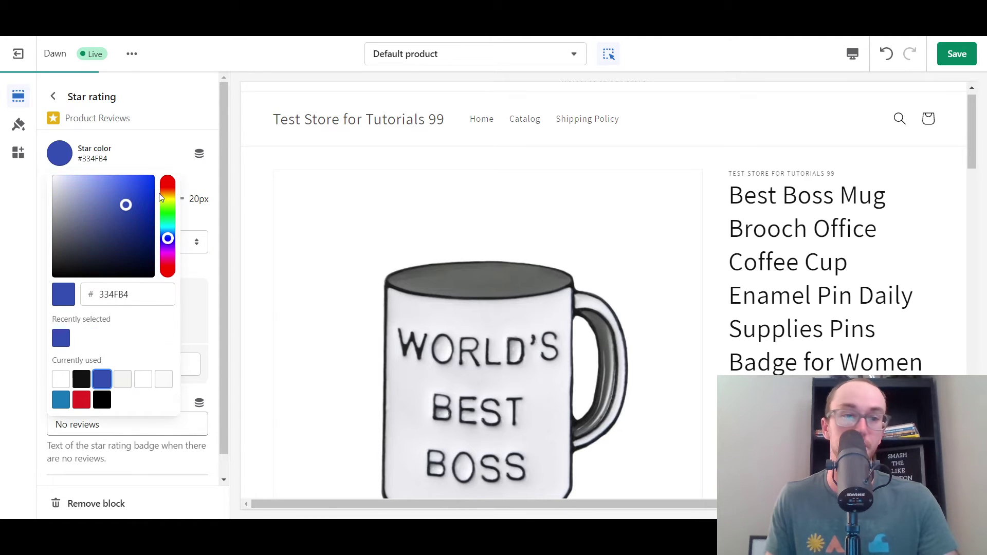
left_click(168, 203)
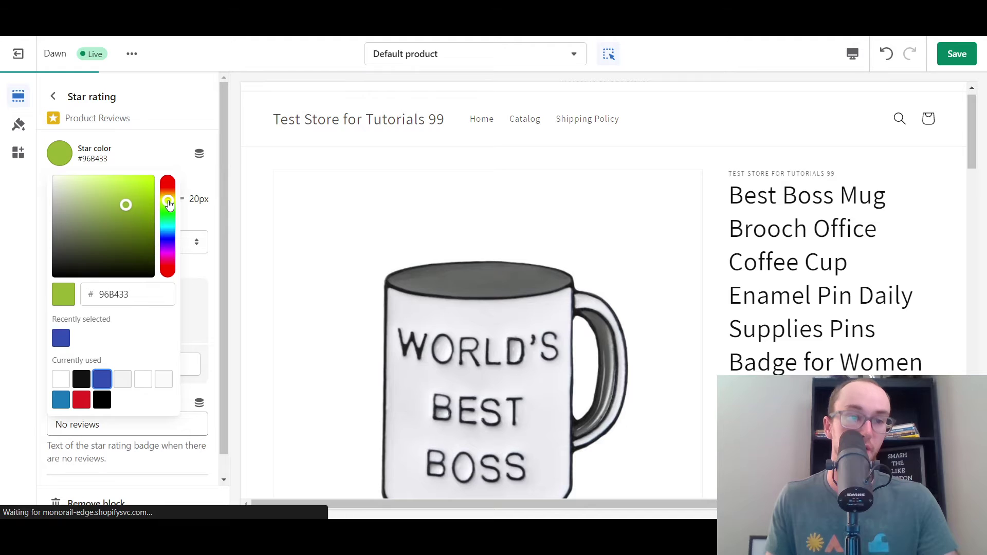
left_click_drag(170, 204, 169, 199)
left_click(154, 176)
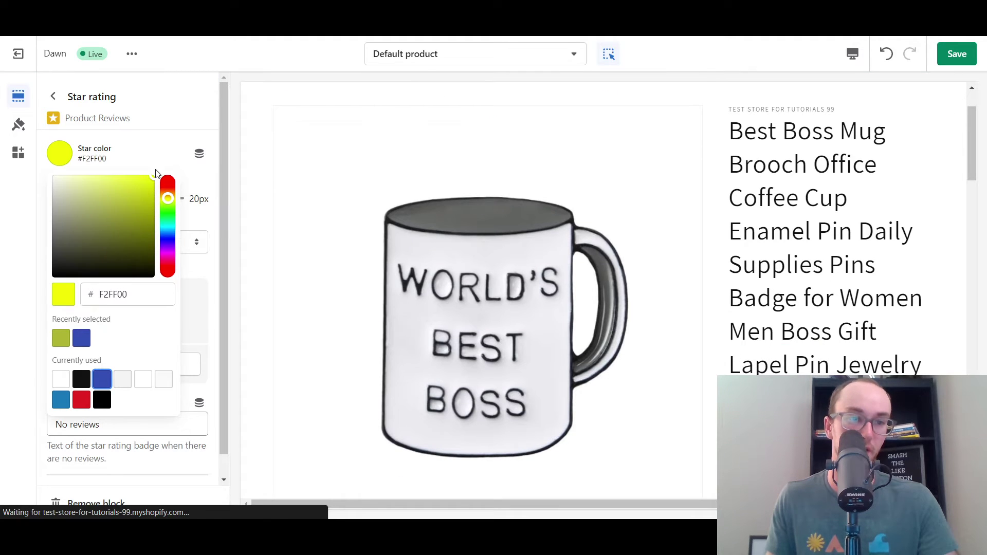
left_click(167, 200)
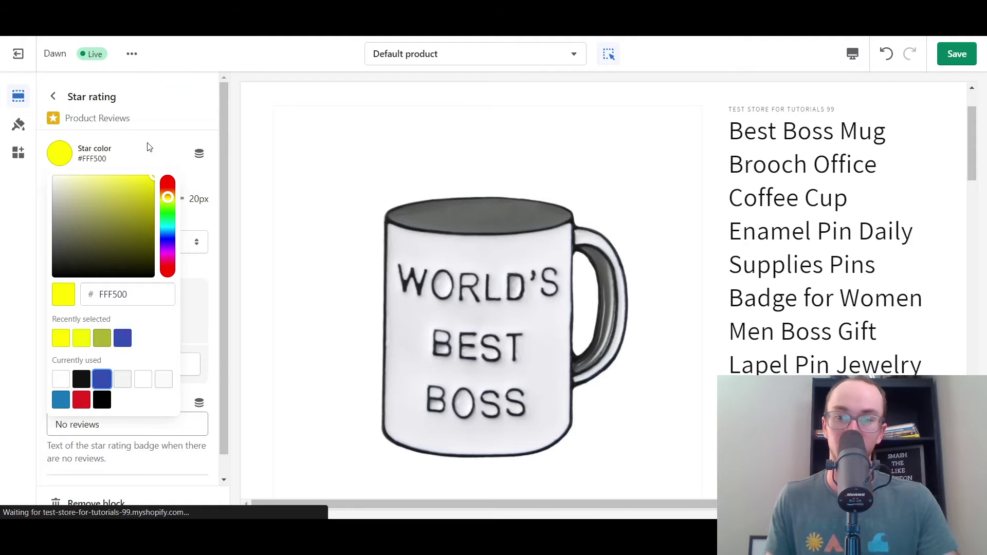
left_click(168, 201)
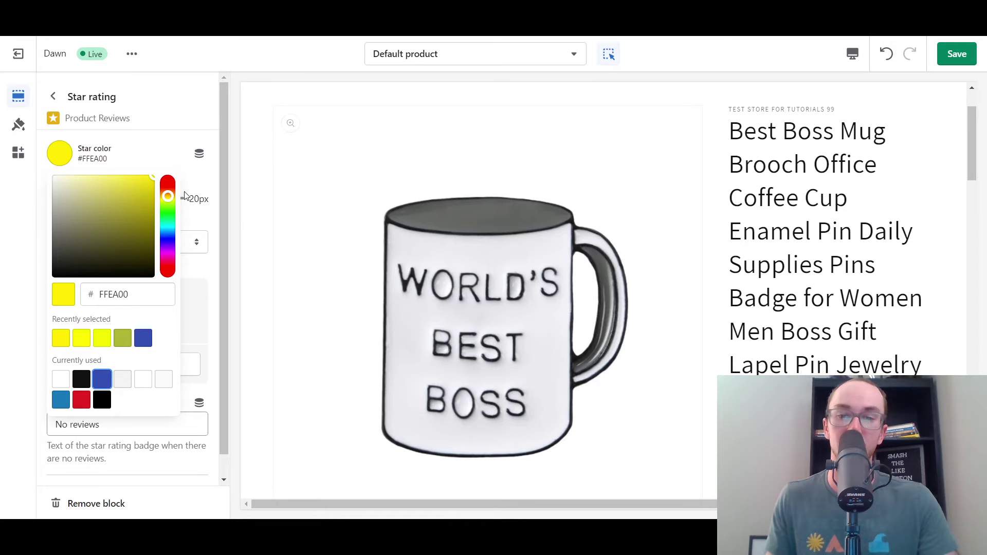
left_click(152, 146)
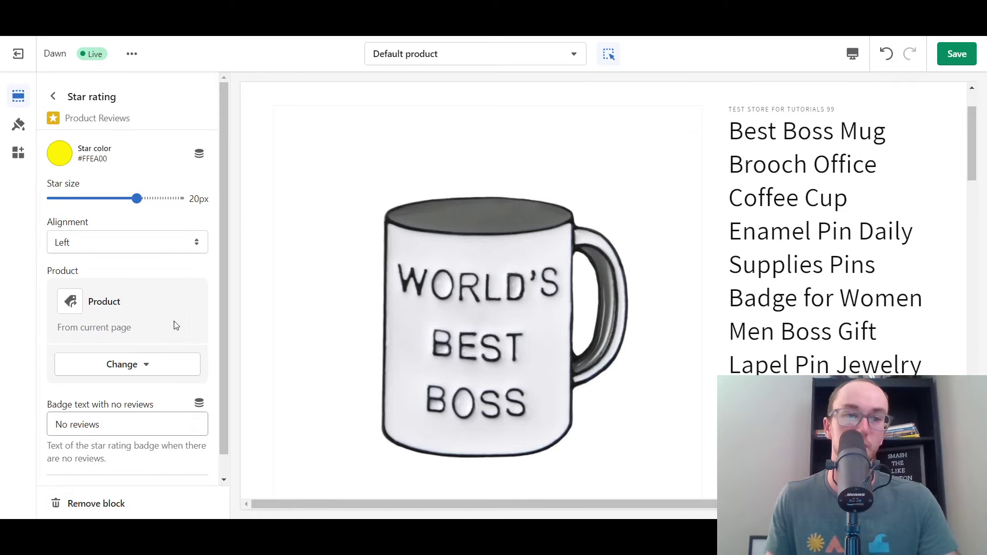
Replace the no-reviews badge text with 'write a review'.
scroll(224, 267, "down", 1)
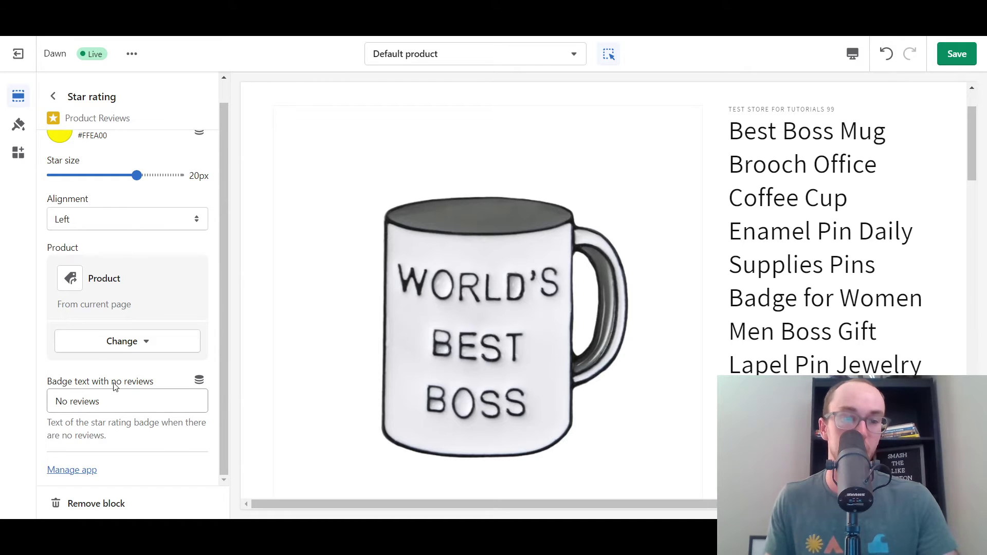
left_click(181, 391)
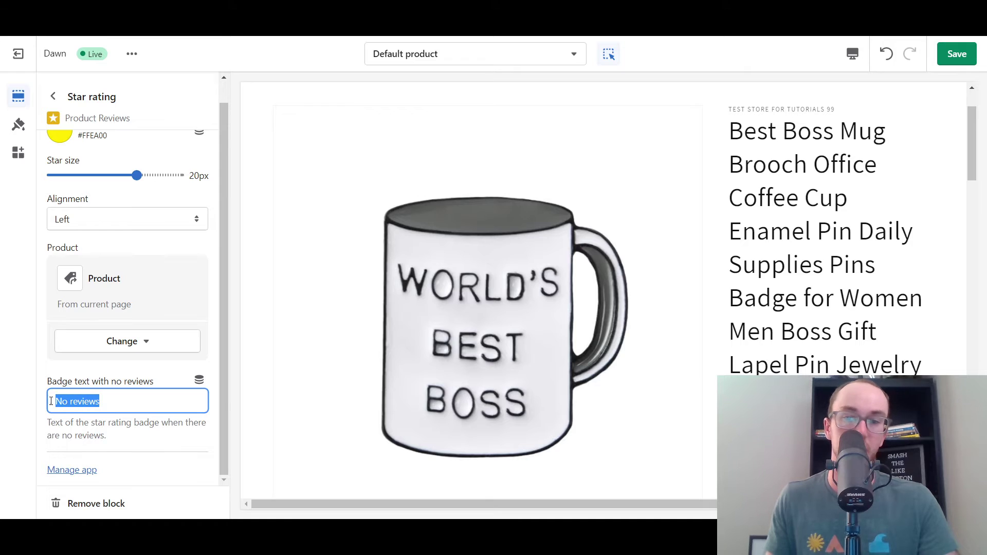
left_click(120, 398)
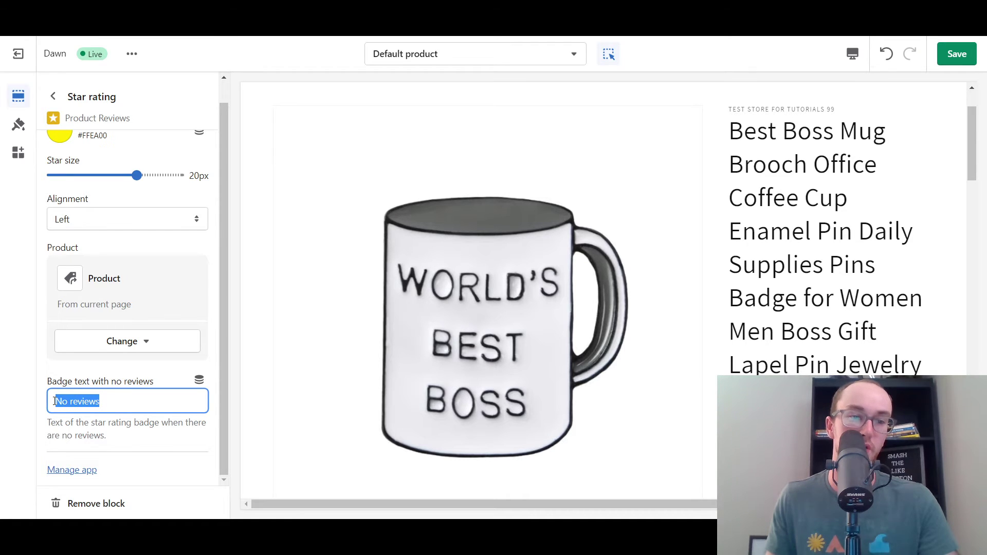
type("wr")
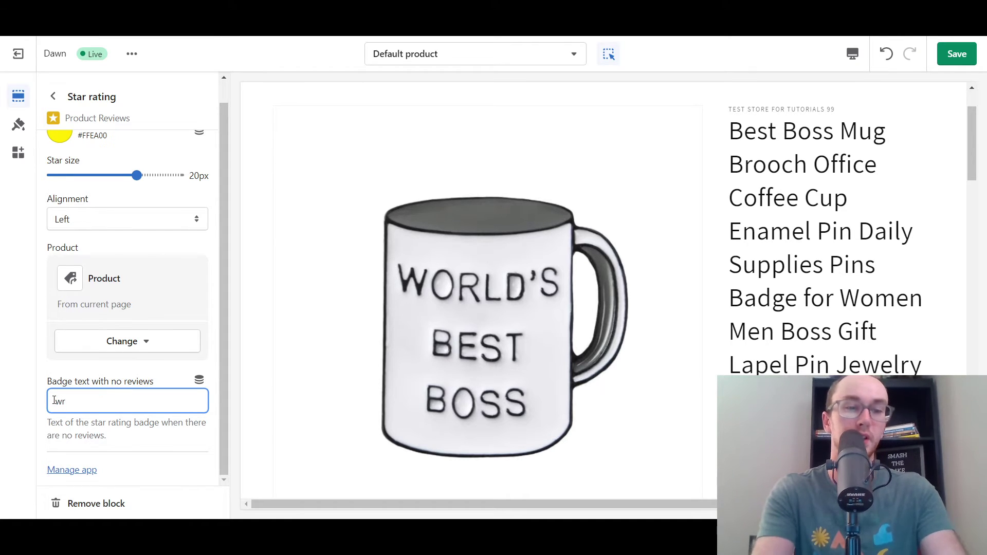
type("ite a review")
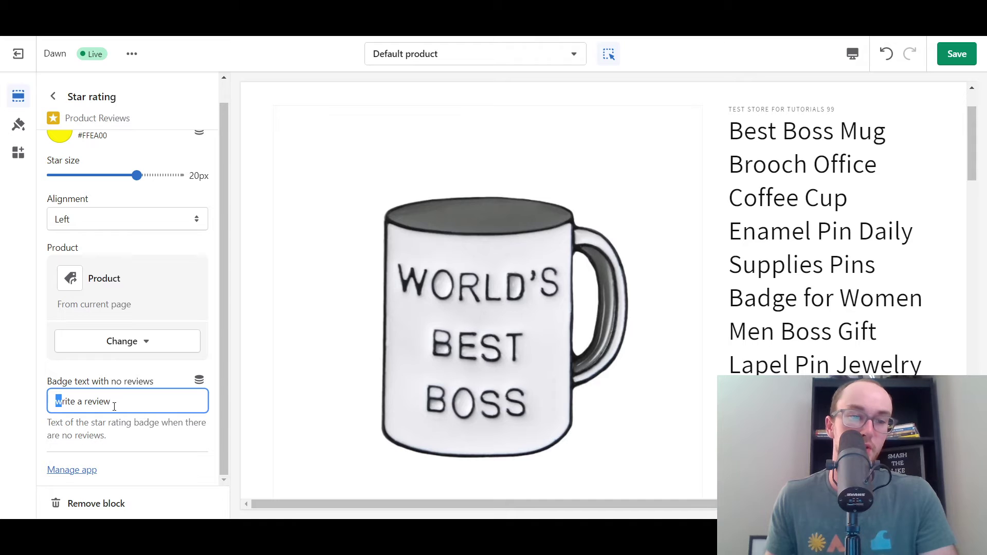
left_click_drag(116, 404, 45, 408)
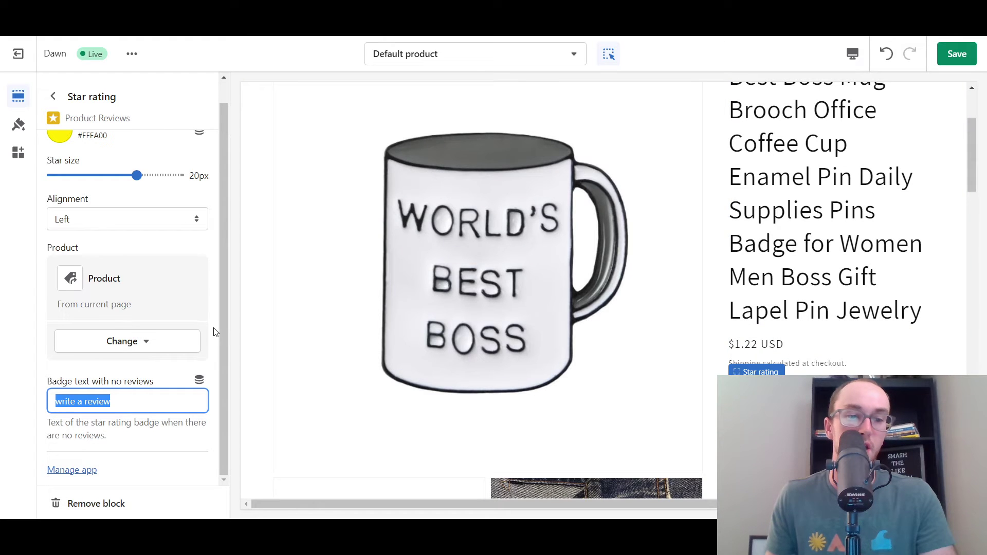
Save the theme with the updated star rating settings.
scroll(215, 331, "up", 1)
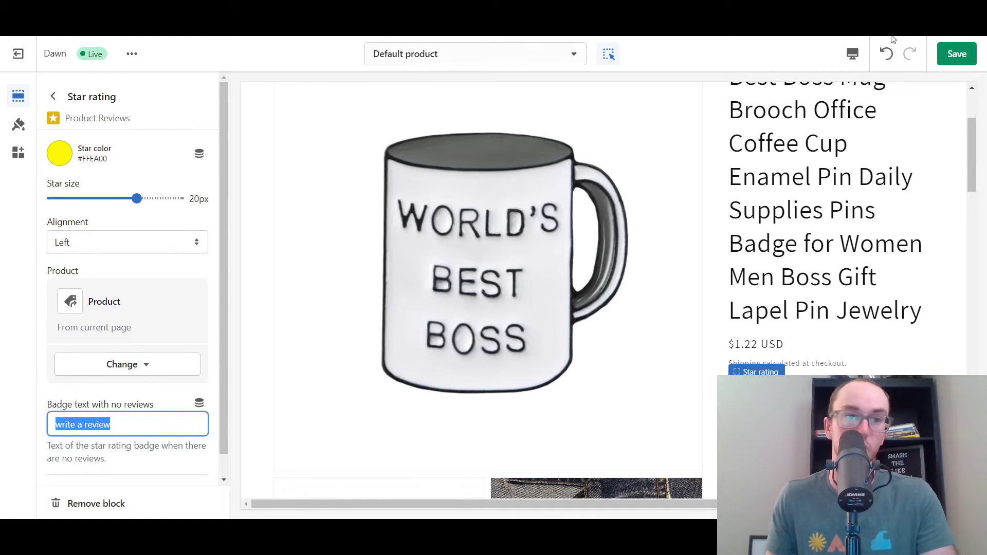
scroll(187, 260, "down", 1)
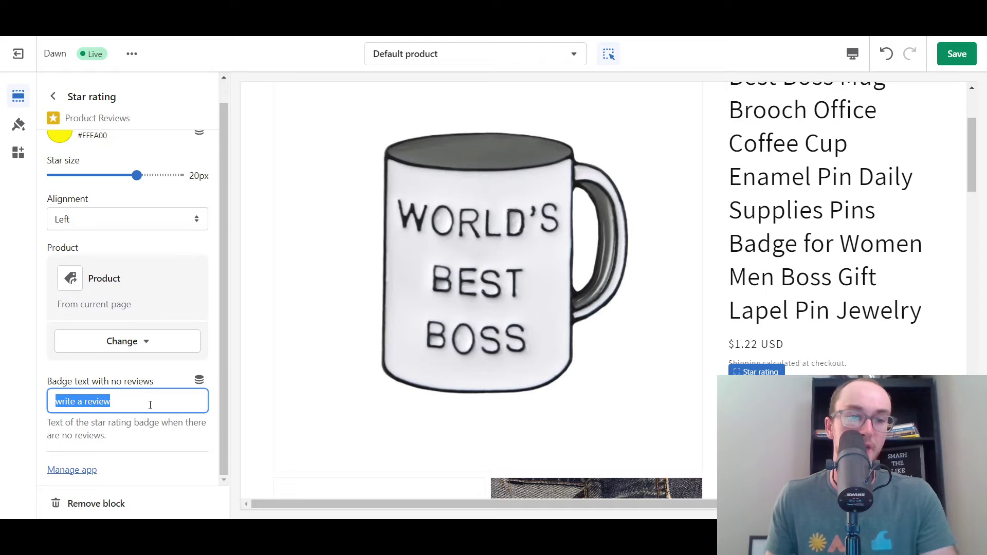
scroll(93, 410, "up", 1)
left_click(954, 54)
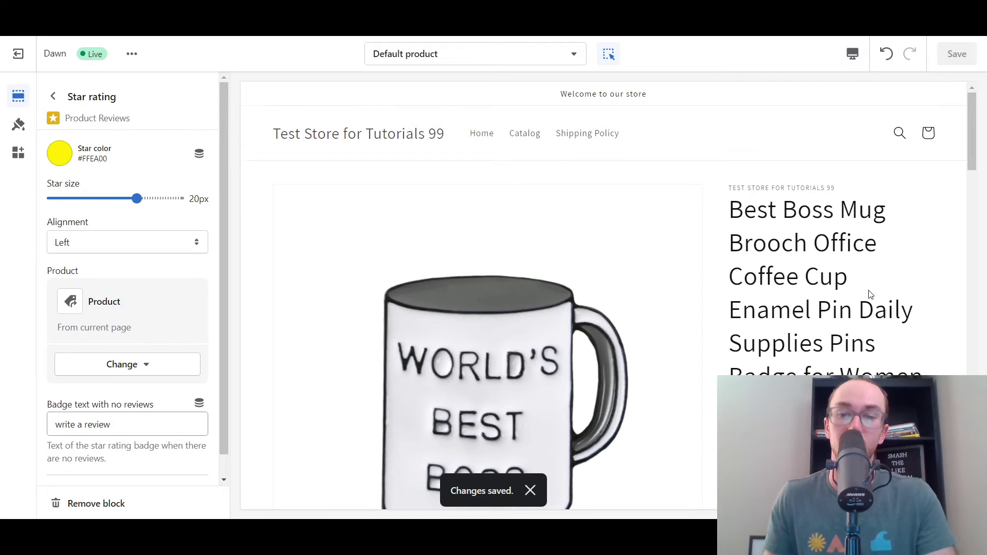
scroll(868, 295, "down", 3)
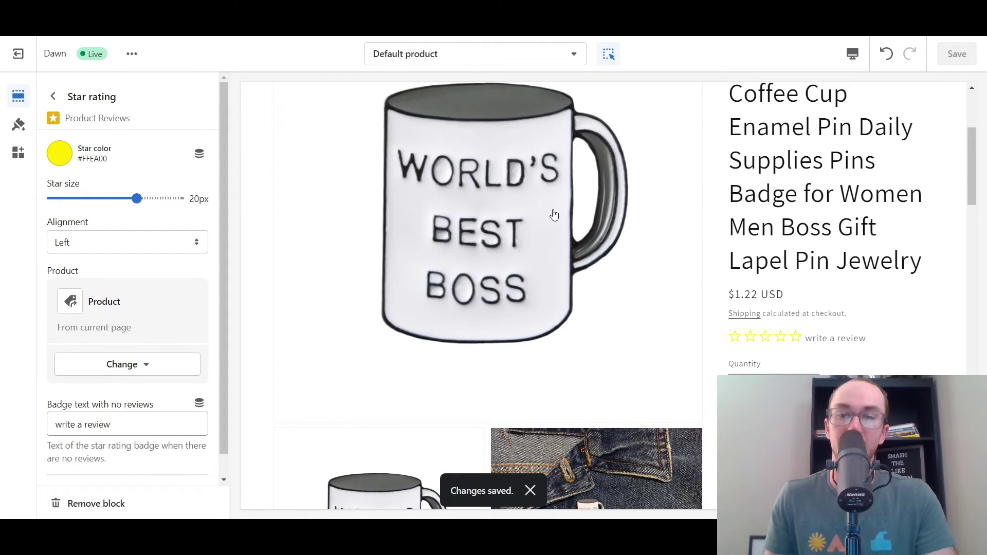
Add a Caption block to Image with text, and bring up Product information's block picker.
left_click(56, 92)
left_click_drag(972, 167, 972, 368)
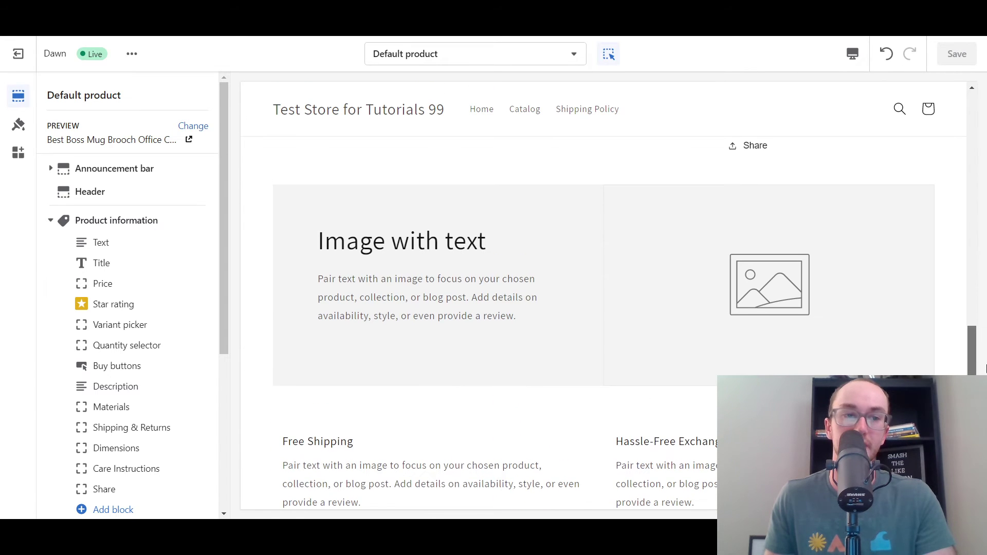
scroll(168, 373, "down", 4)
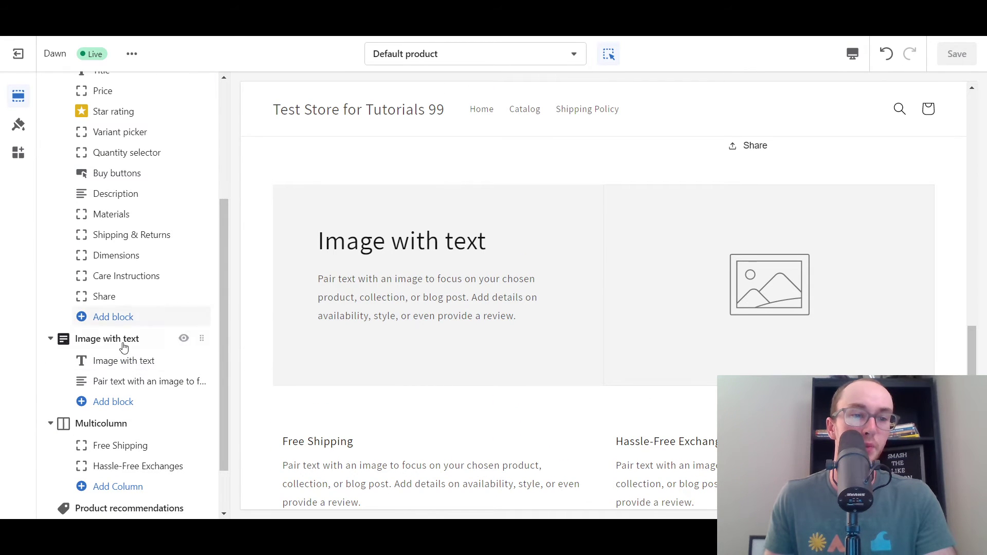
left_click(114, 339)
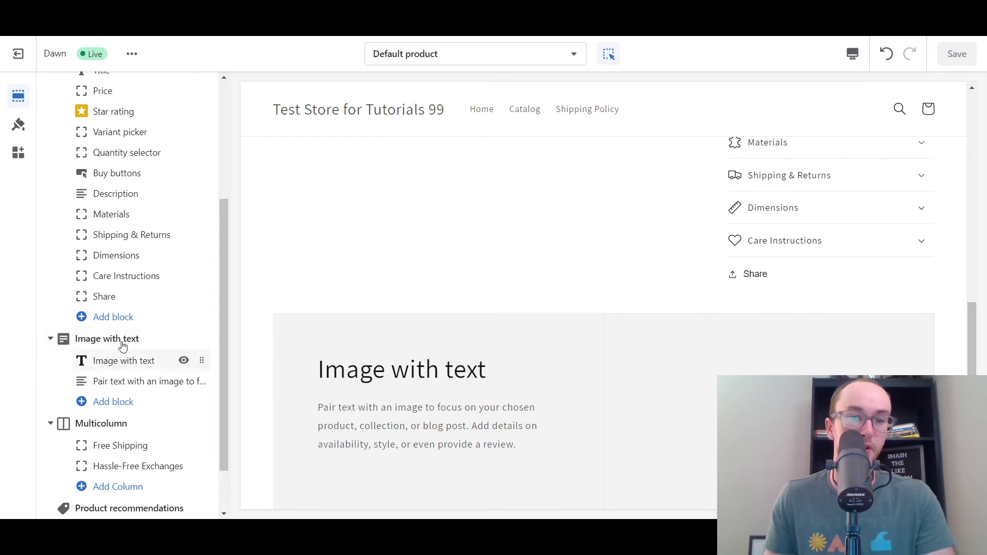
left_click(114, 404)
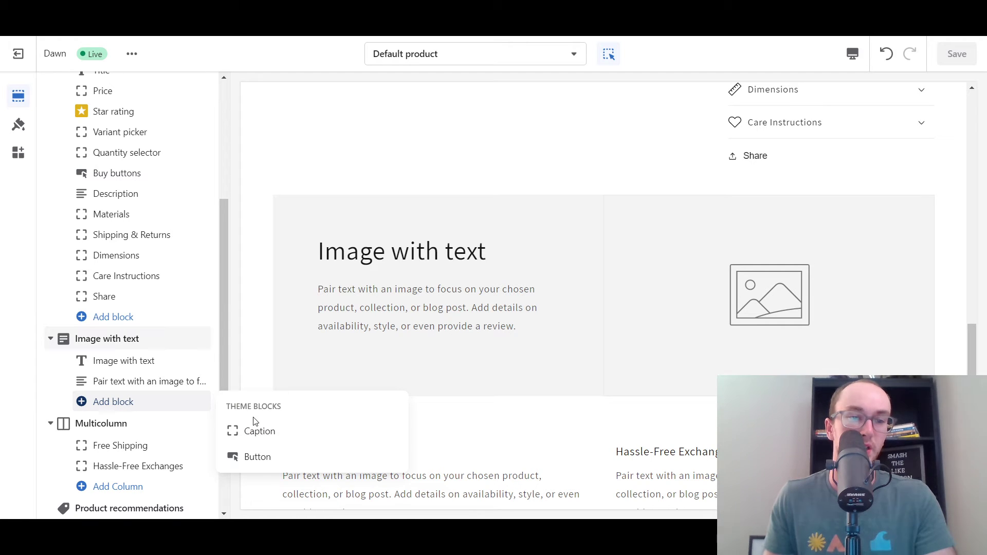
left_click(260, 431)
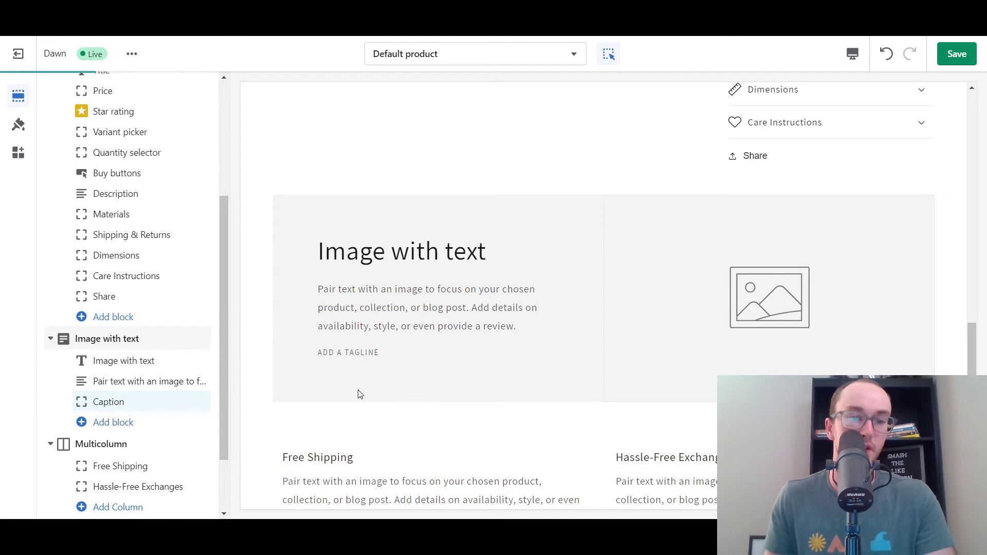
left_click(80, 426)
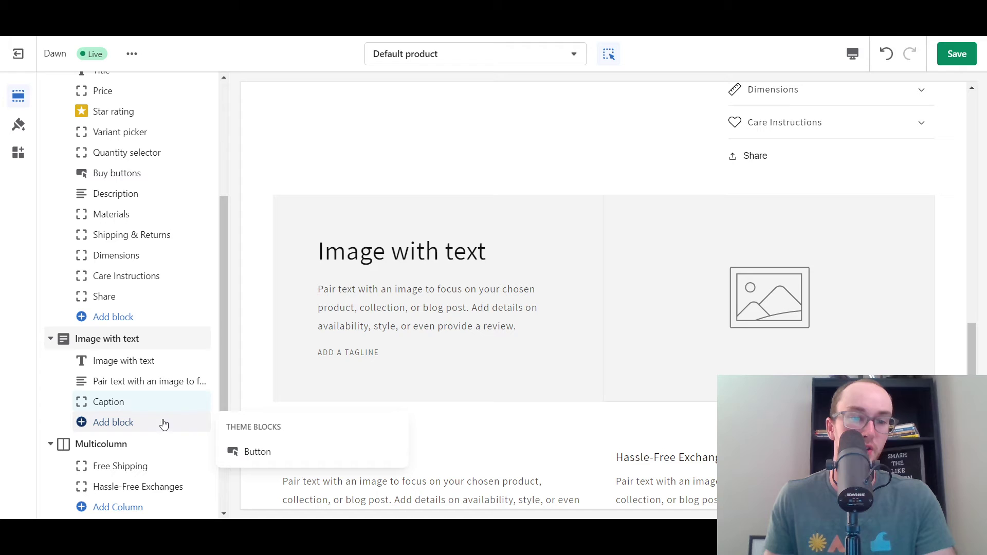
left_click(103, 319)
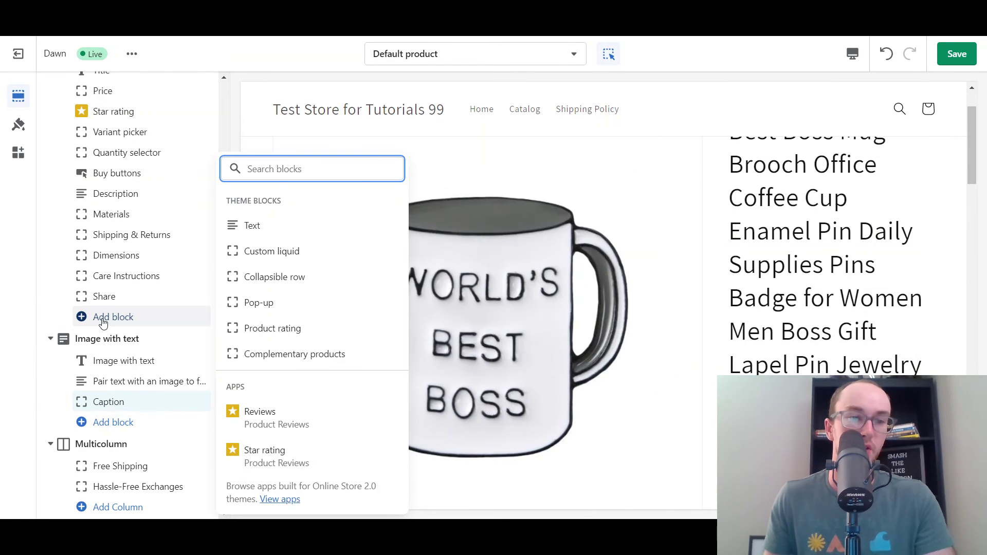
Add the Product Reviews app's Reviews block to the product information section.
left_click(307, 431)
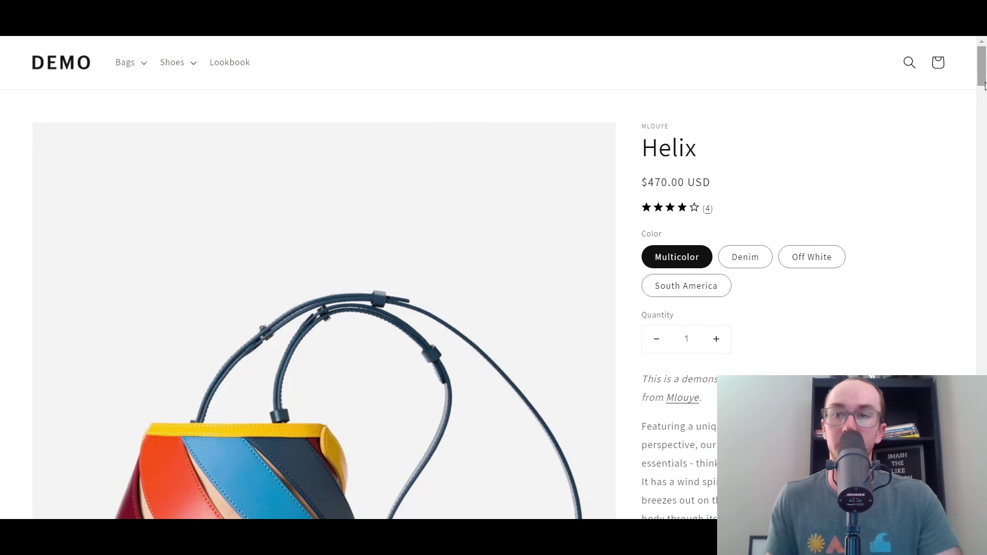
Scroll the demo Helix product page to its Customer Reviews section showing four reviews.
left_click_drag(983, 85, 982, 499)
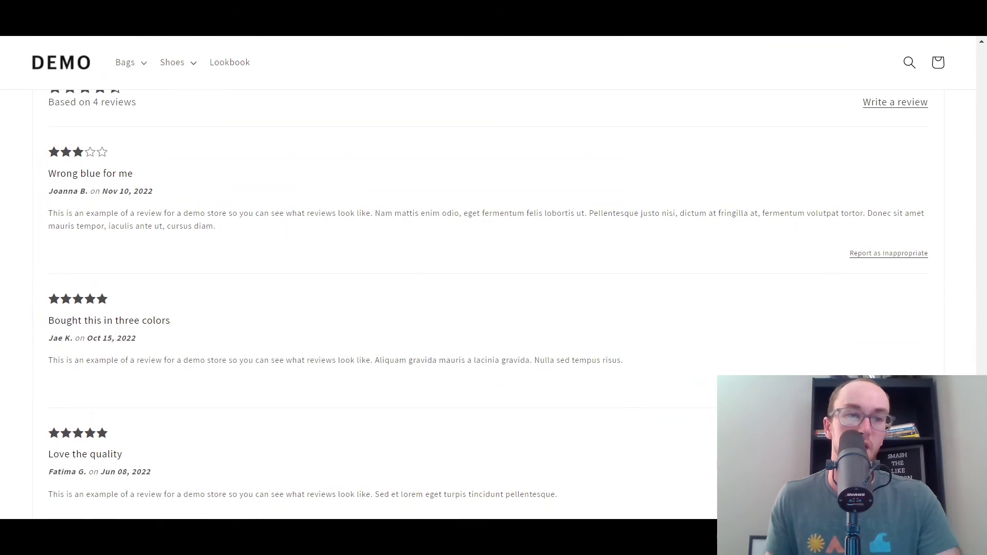
scroll(75, 272, "up", 1)
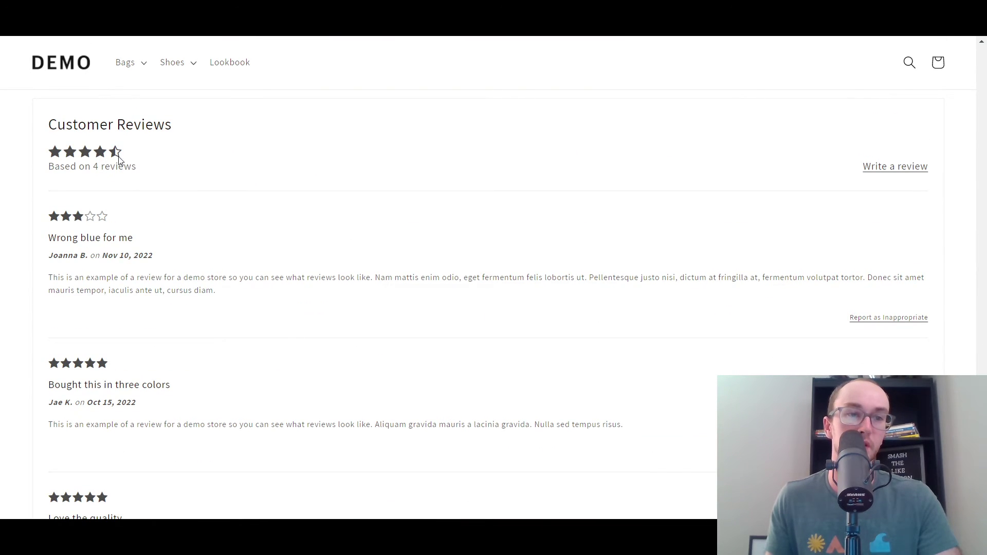
scroll(493, 277, "down", 5)
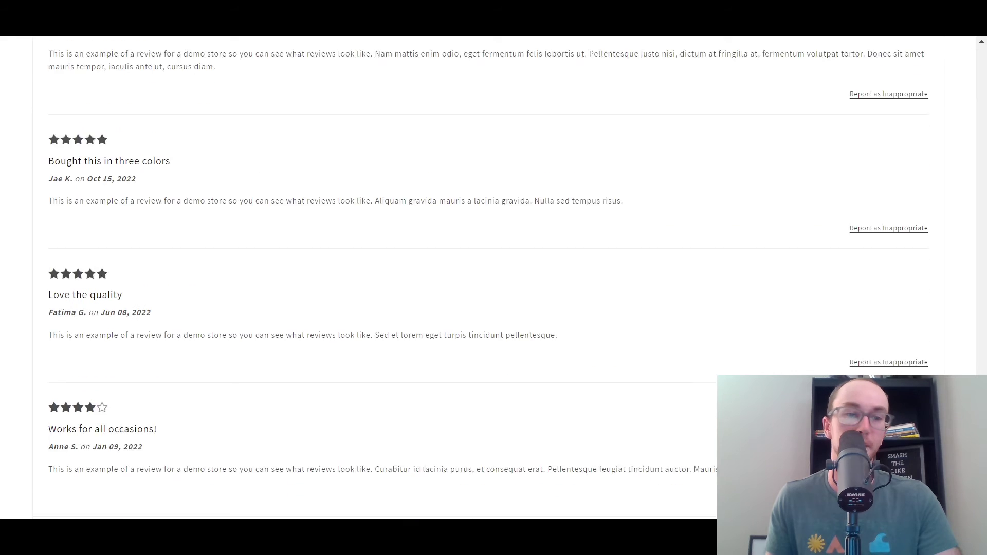
scroll(494, 278, "up", 15)
scroll(679, 186, "up", 5)
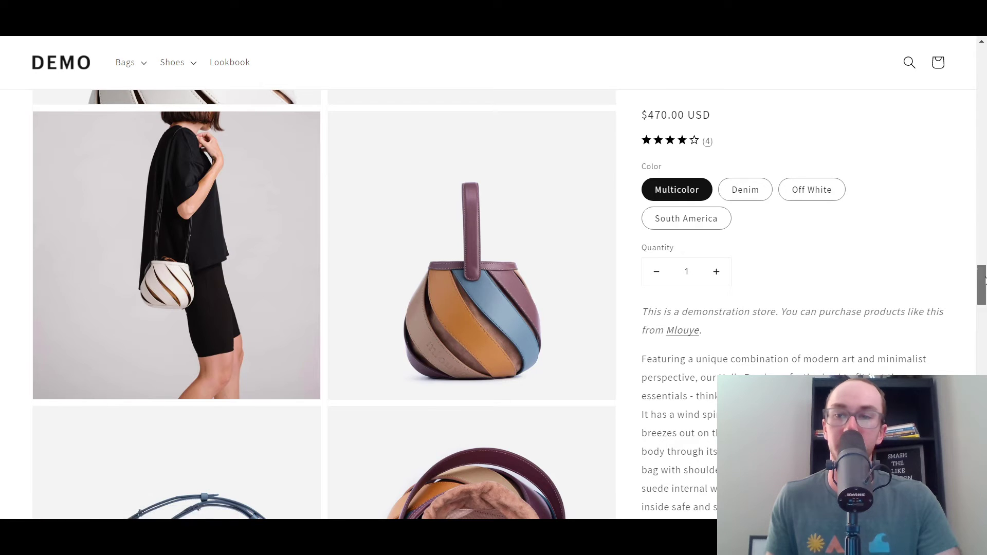
scroll(256, 215, "down", 10)
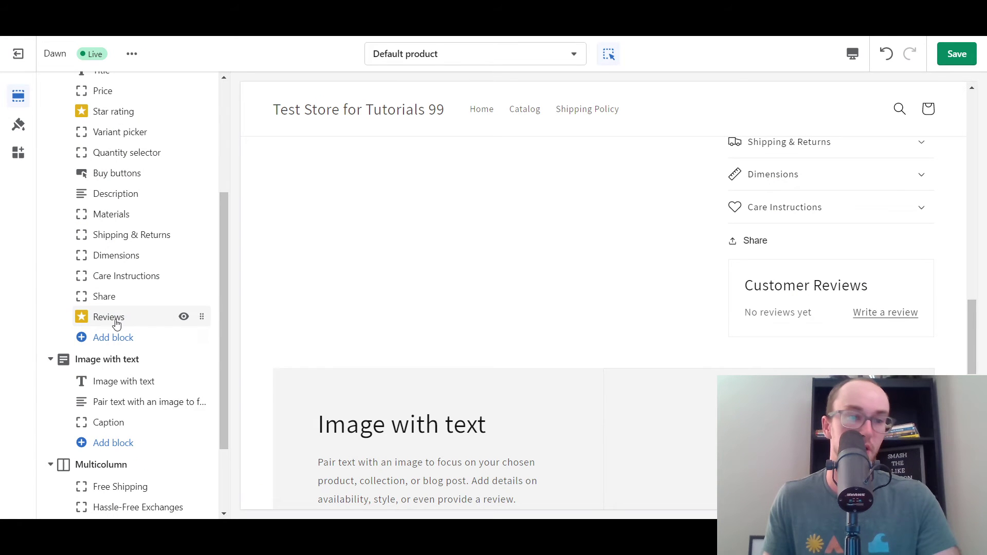
Select the Reviews block under Product information to show its settings.
left_click_drag(225, 303, 233, 219)
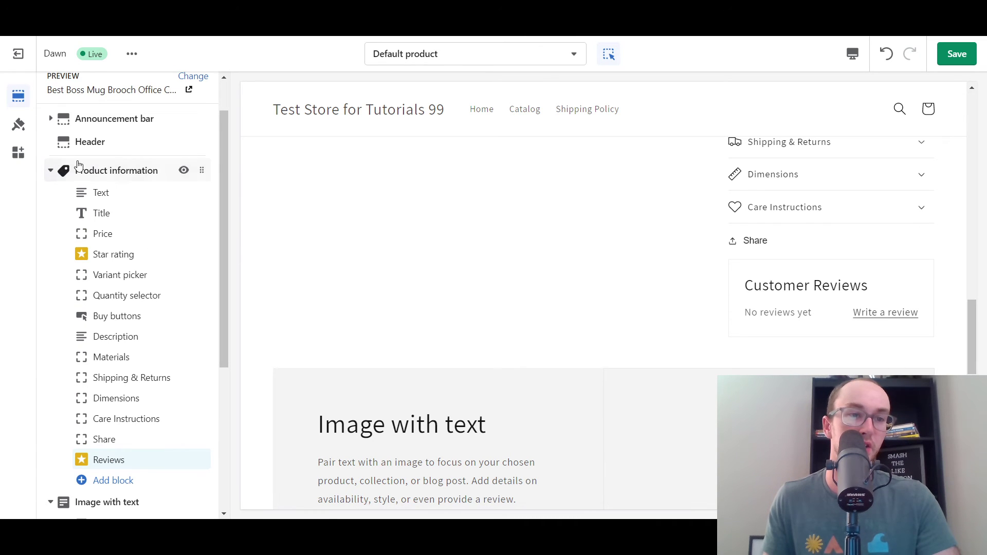
left_click(181, 170)
left_click_drag(222, 175, 227, 264)
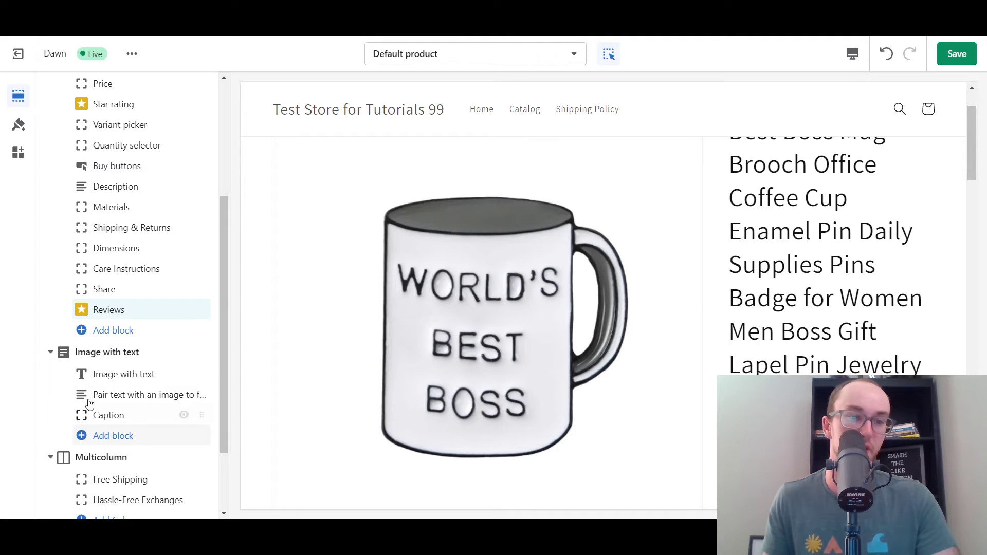
left_click_drag(221, 380, 218, 418)
scroll(872, 253, "down", 15)
left_click(130, 246)
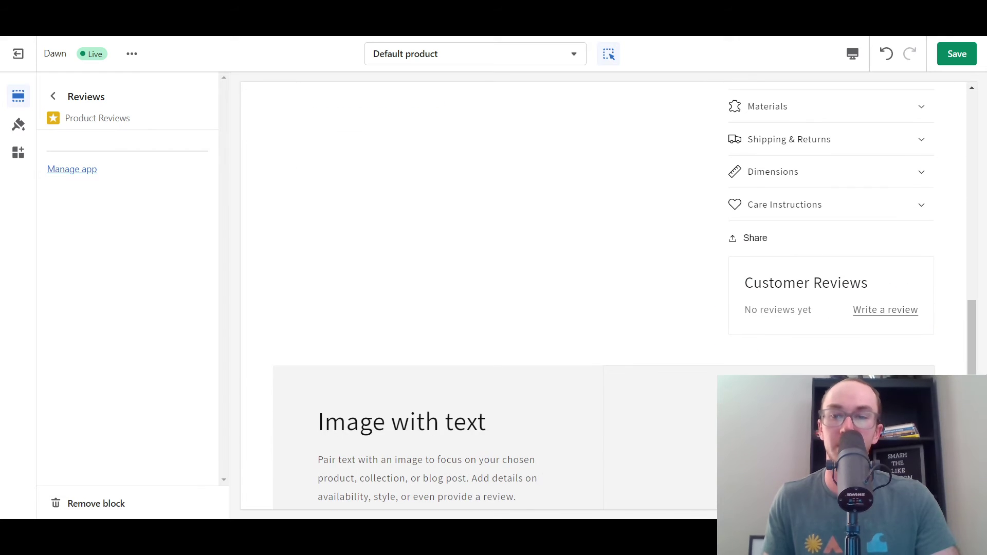
Save the theme changes and exit the editor to Online Store > Themes.
mouse_move(972, 353)
left_mouse_down()
mouse_move(983, 193)
mouse_move(983, 359)
left_mouse_up()
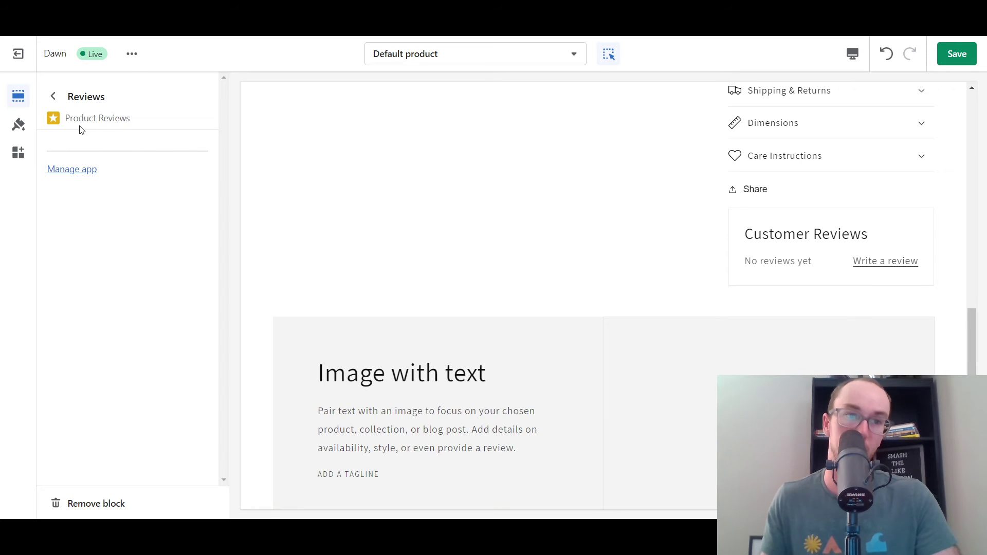
left_click(956, 56)
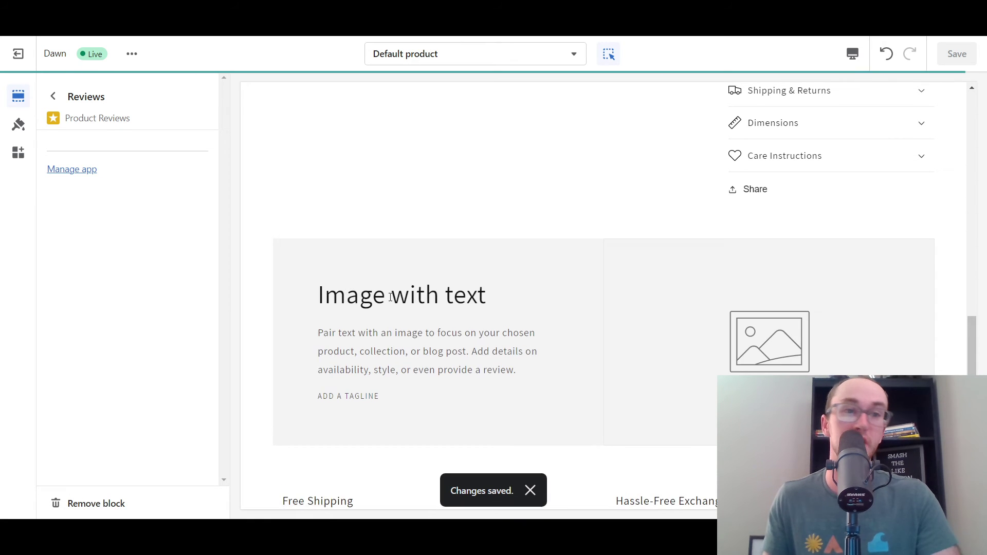
left_click_drag(972, 343, 977, 129)
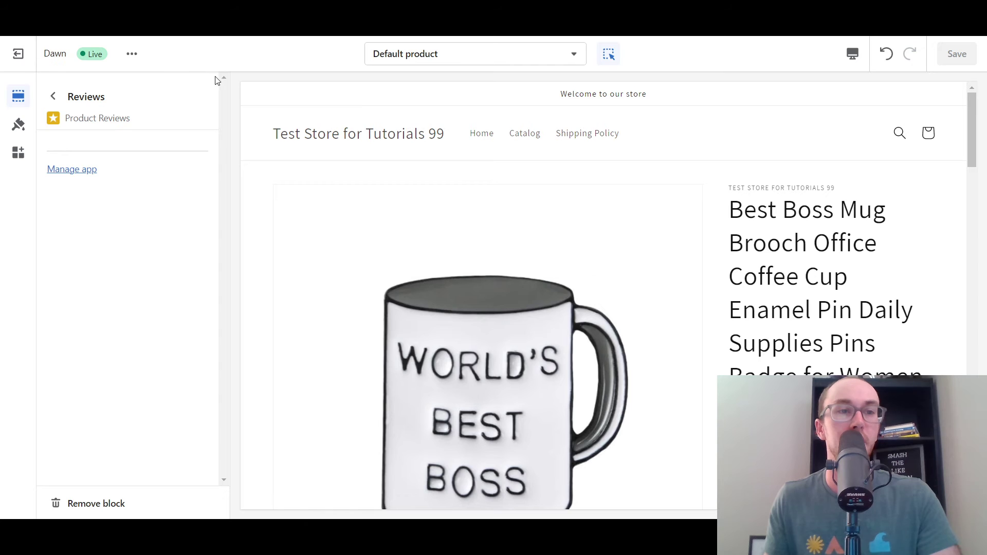
left_click(18, 53)
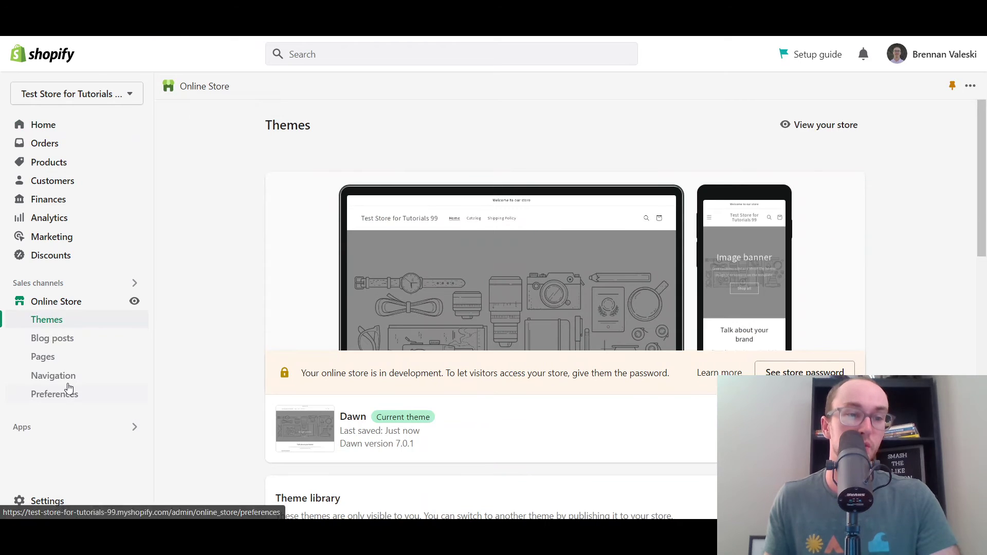
Launch the Product Reviews app from the installed apps list.
left_click(48, 428)
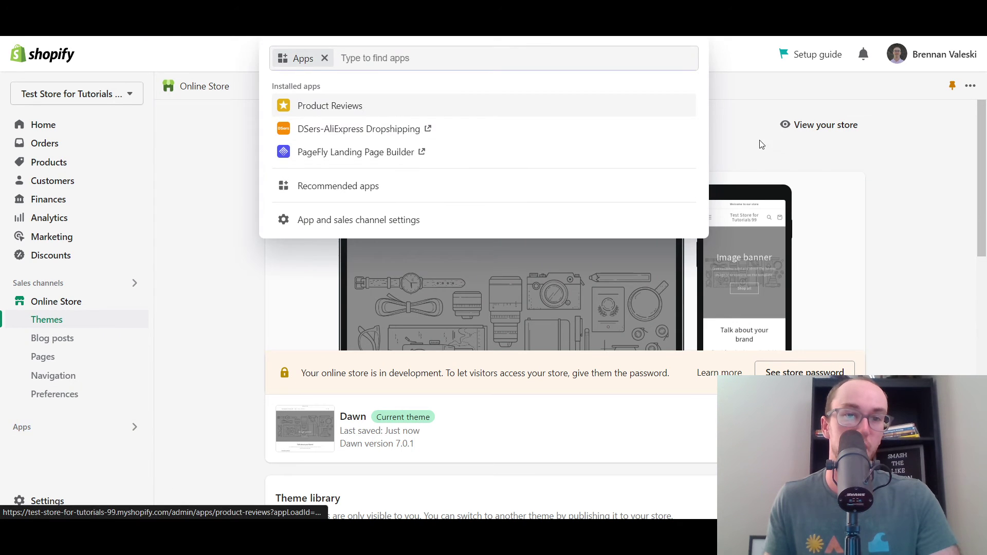
left_click(573, 105)
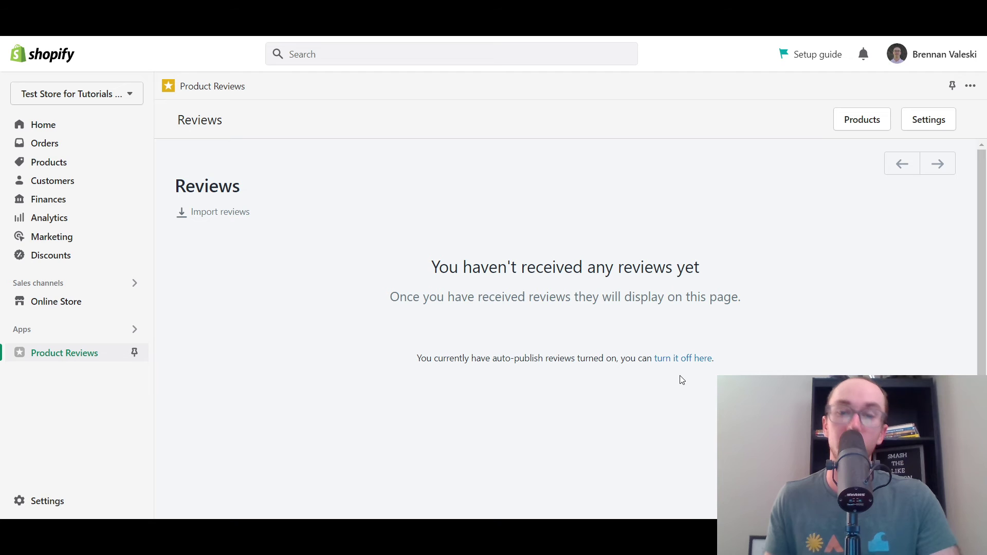
Set Auto publish to Disabled in the Product Reviews settings.
left_click(948, 123)
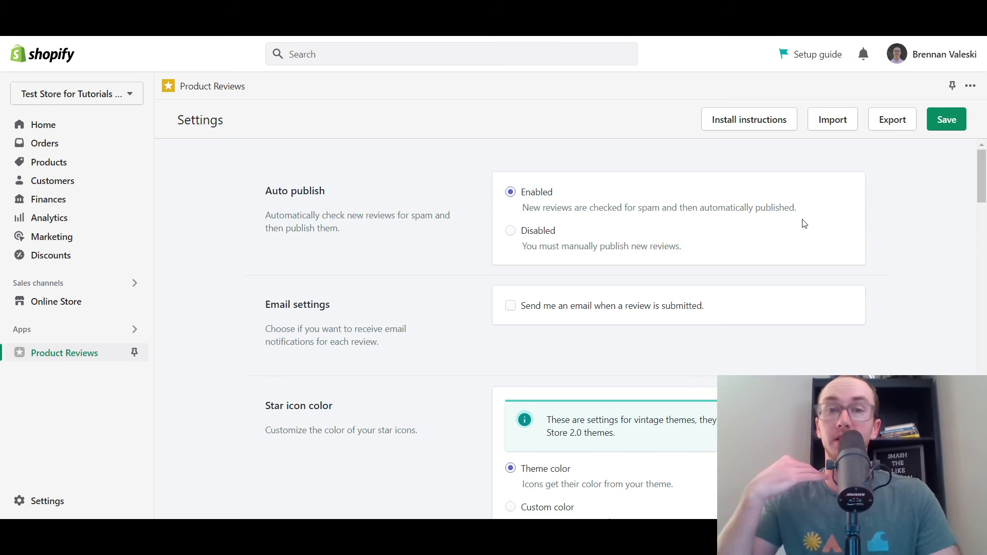
left_click(511, 231)
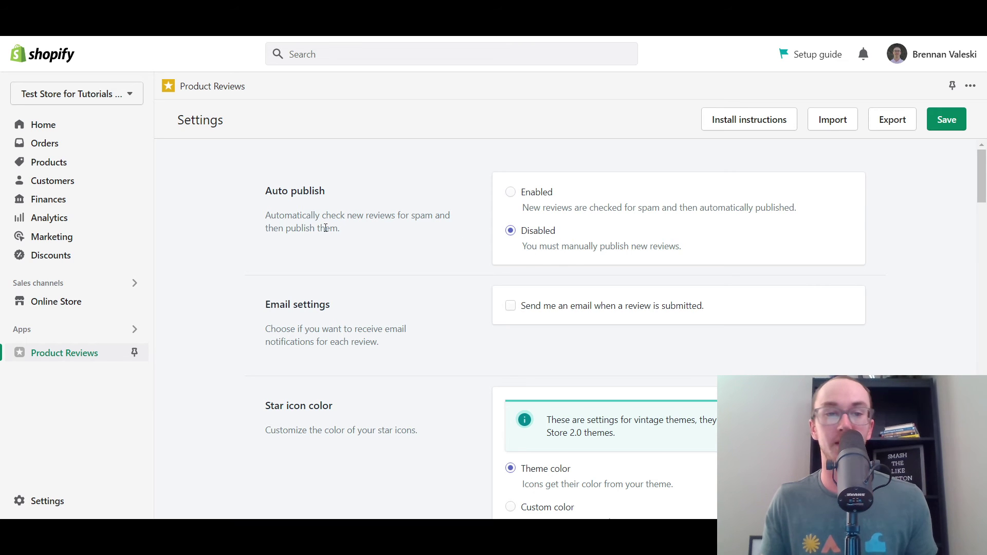
left_click_drag(270, 221, 452, 238)
left_click(452, 246)
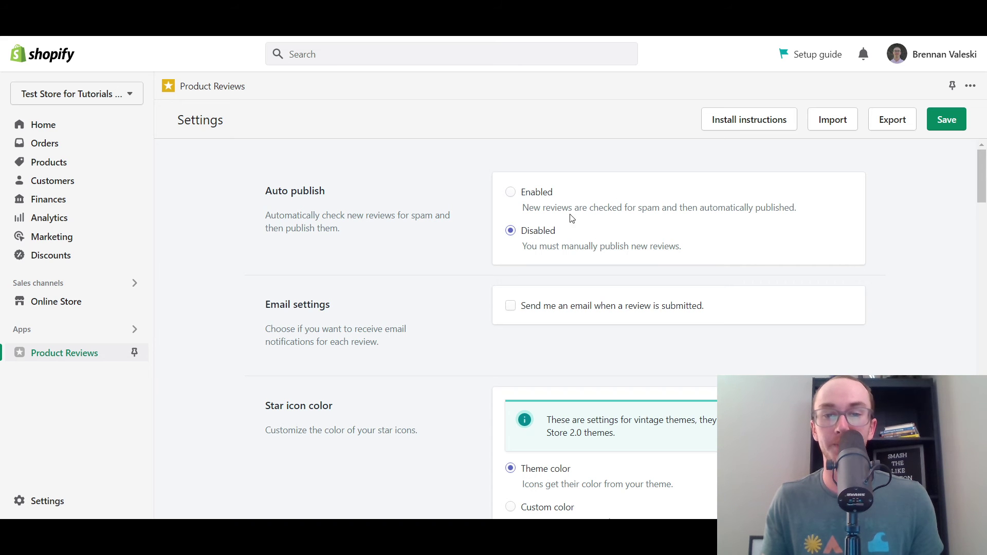
left_click(680, 212)
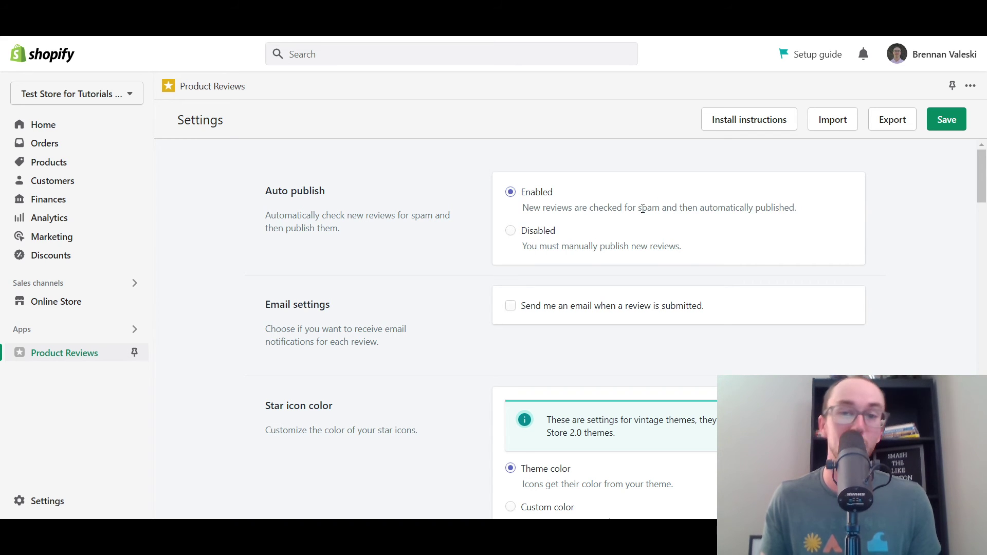
left_click(541, 231)
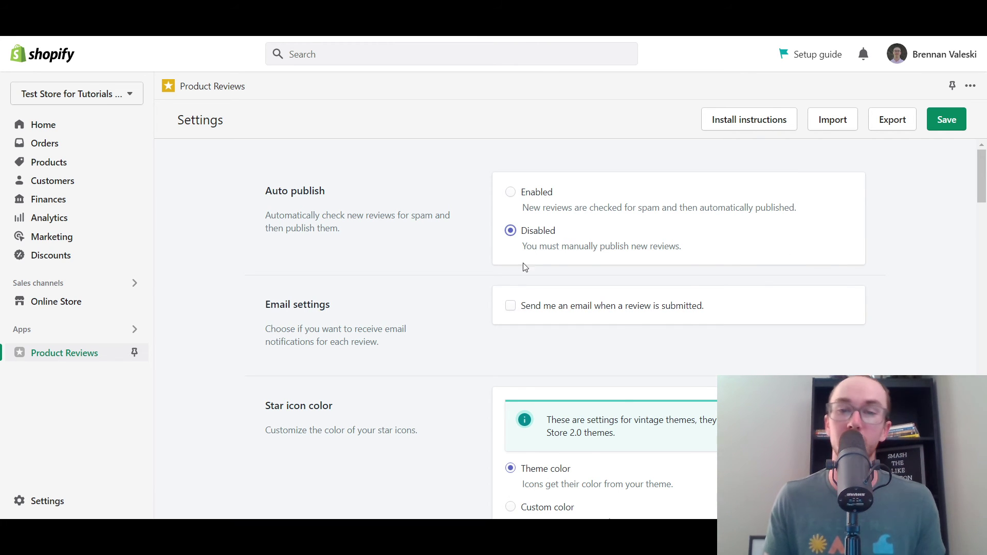
left_click_drag(983, 183, 983, 191)
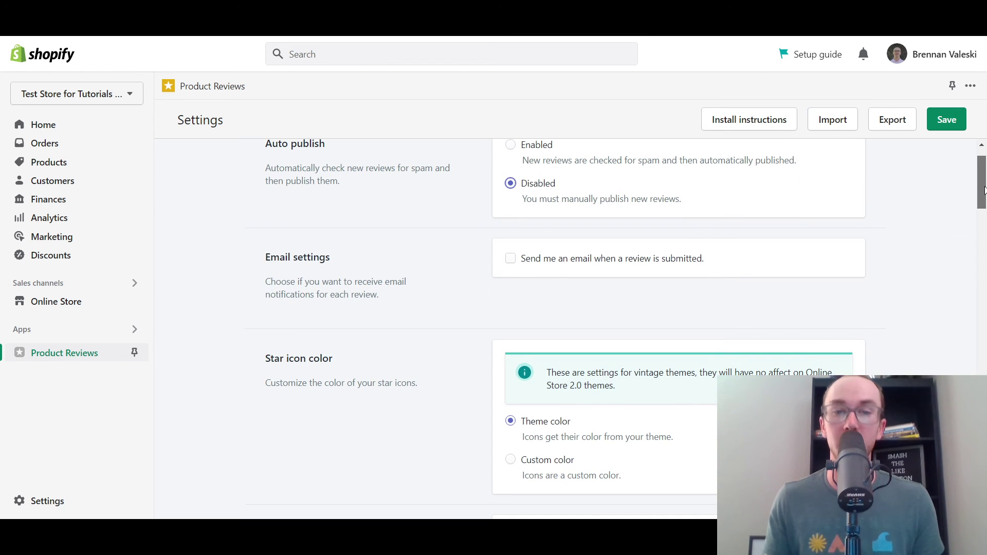
scroll(984, 190, "up", 1)
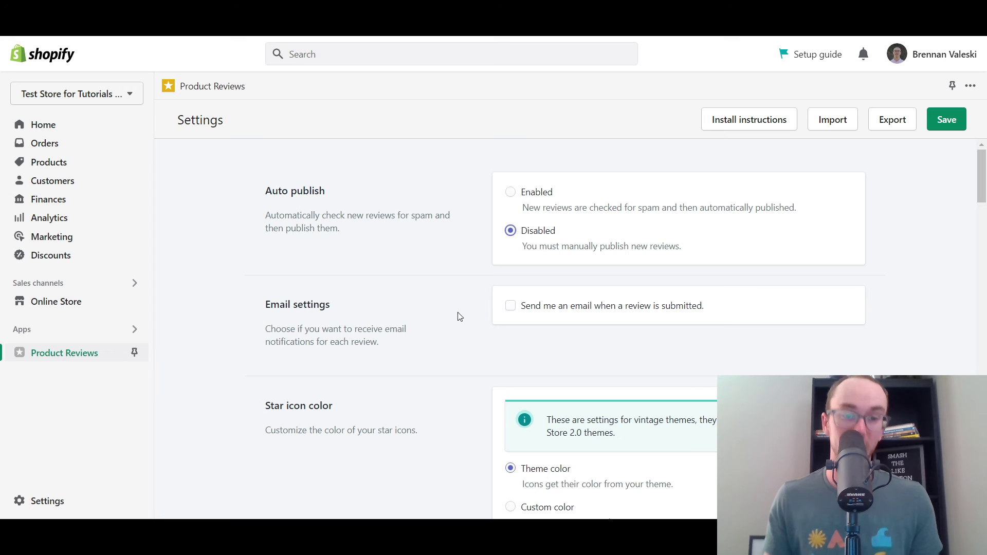
scroll(980, 188, "down", 1)
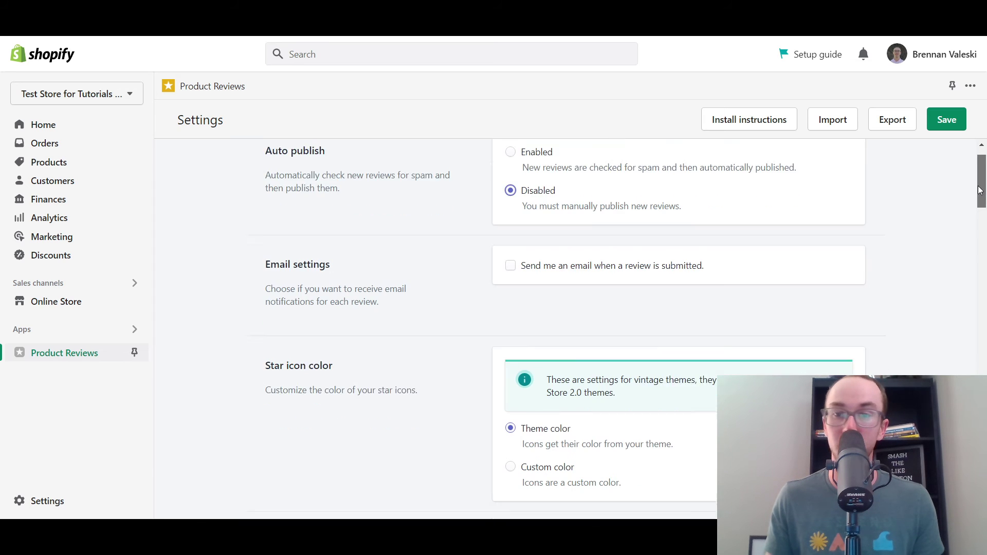
left_click_drag(981, 188, 980, 197)
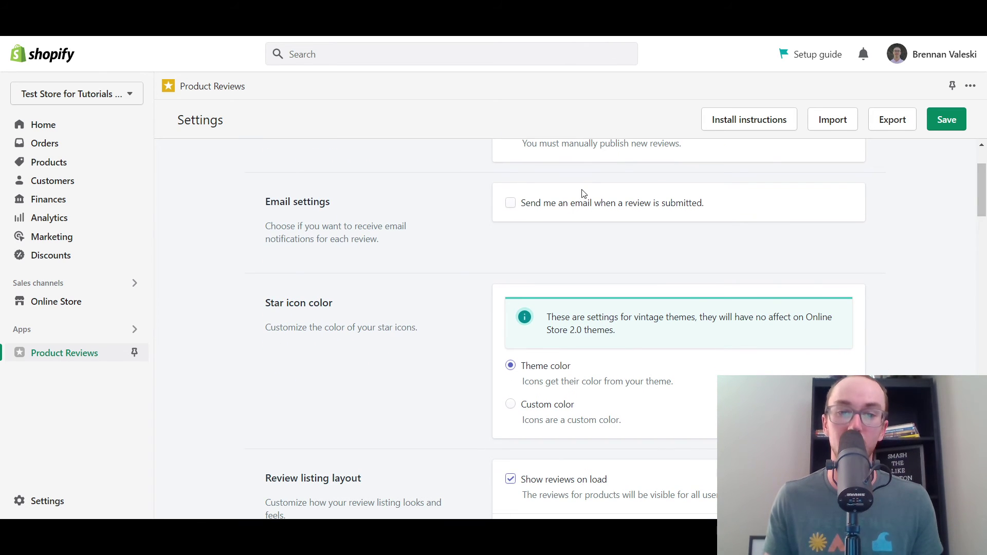
left_click_drag(599, 318, 732, 326)
left_click(606, 318)
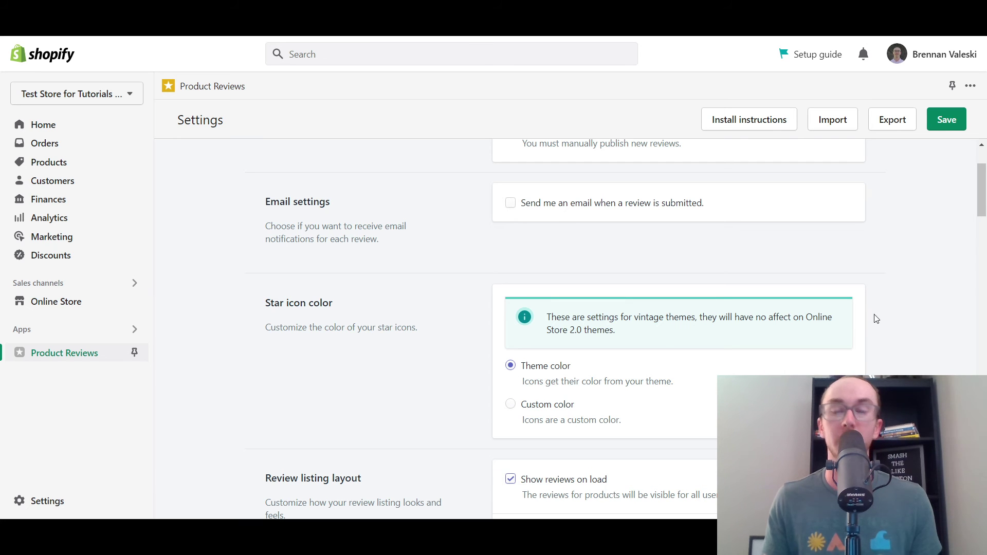
scroll(975, 216, "down", 1)
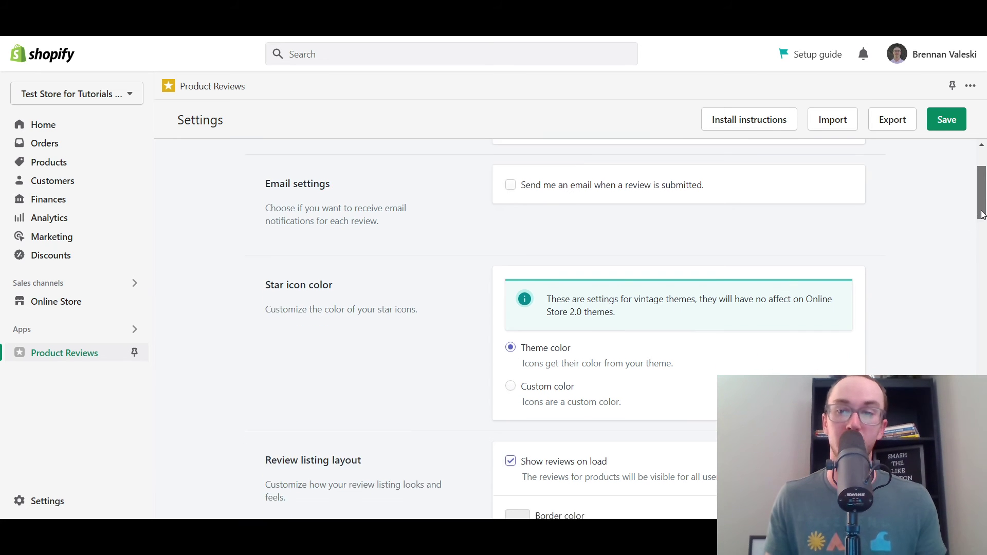
left_click_drag(806, 265, 627, 287)
left_click(627, 287)
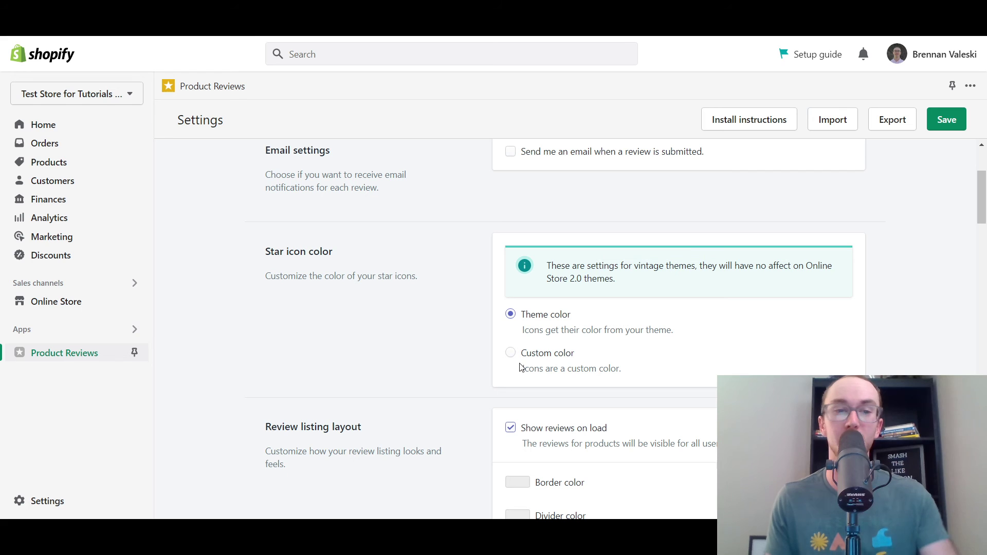
scroll(984, 246, "down", 3)
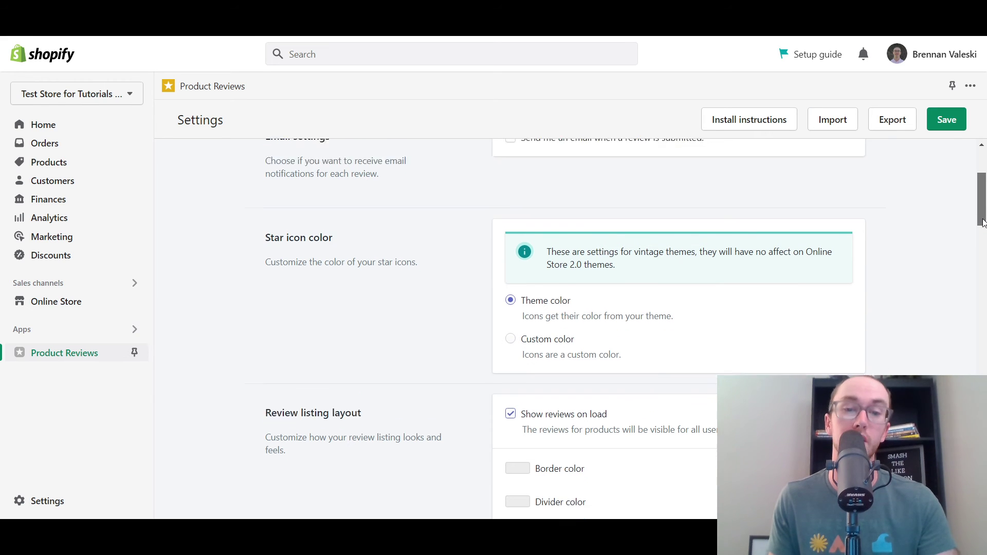
left_click_drag(982, 245, 982, 247)
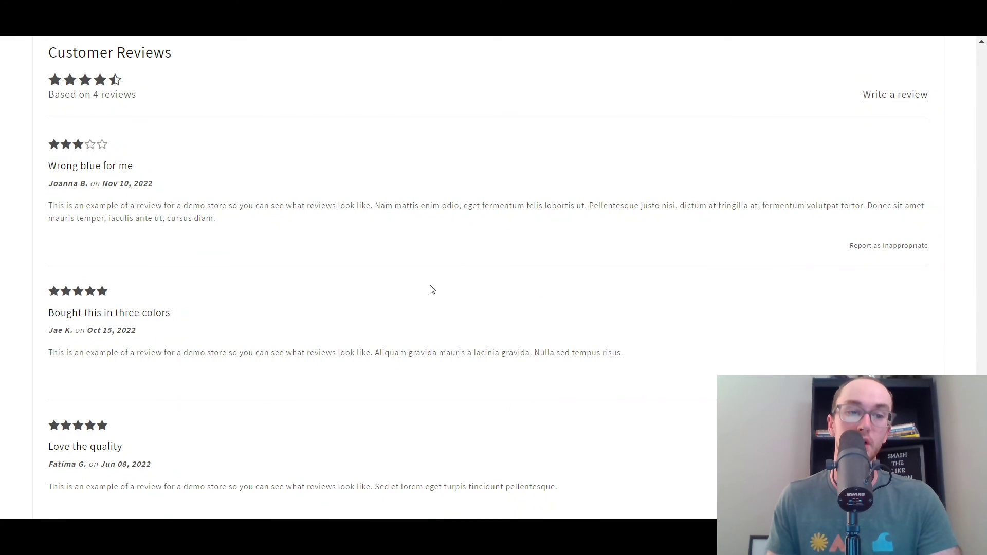
scroll(291, 364, "up", 3)
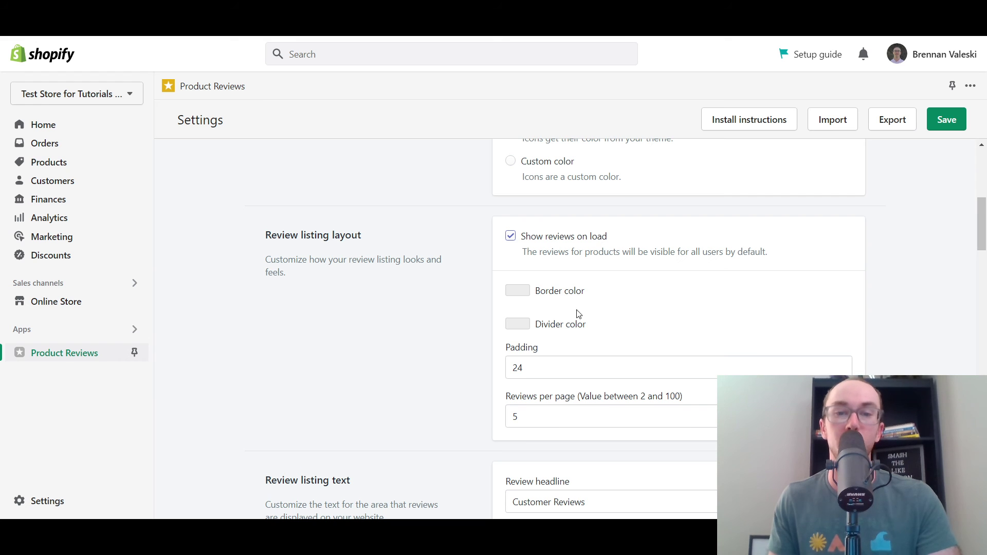
left_click_drag(984, 242, 984, 299)
scroll(672, 347, "up", 4)
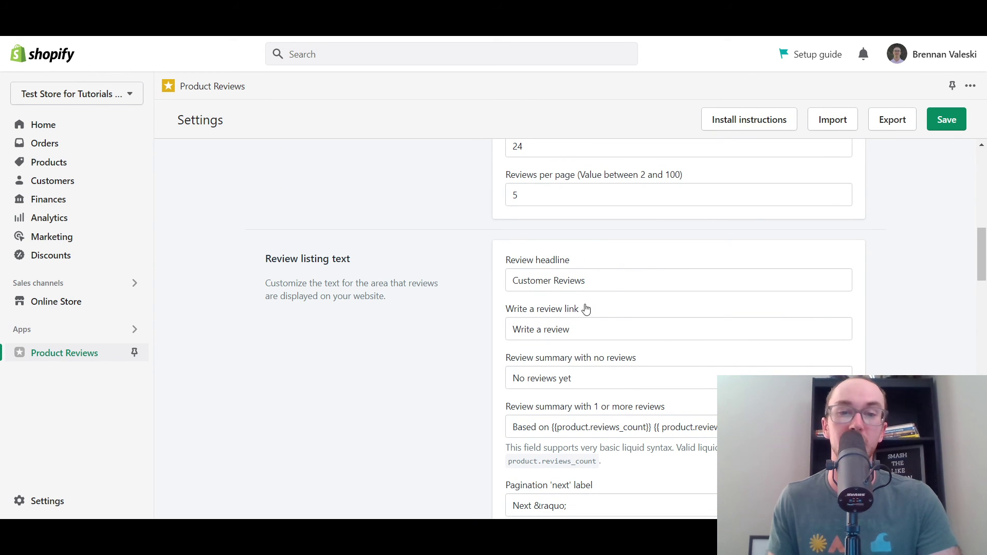
left_click_drag(984, 264, 984, 347)
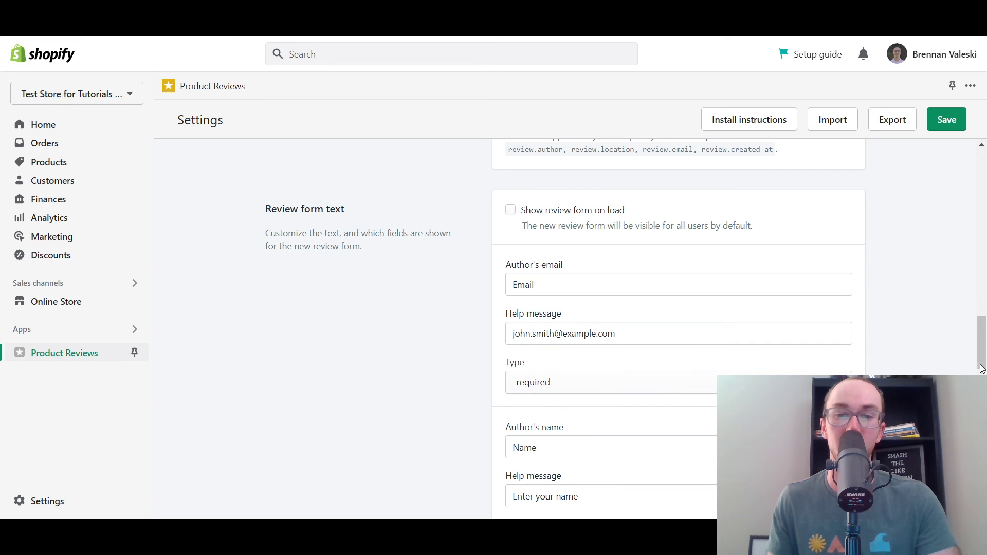
scroll(690, 247, "down", 2)
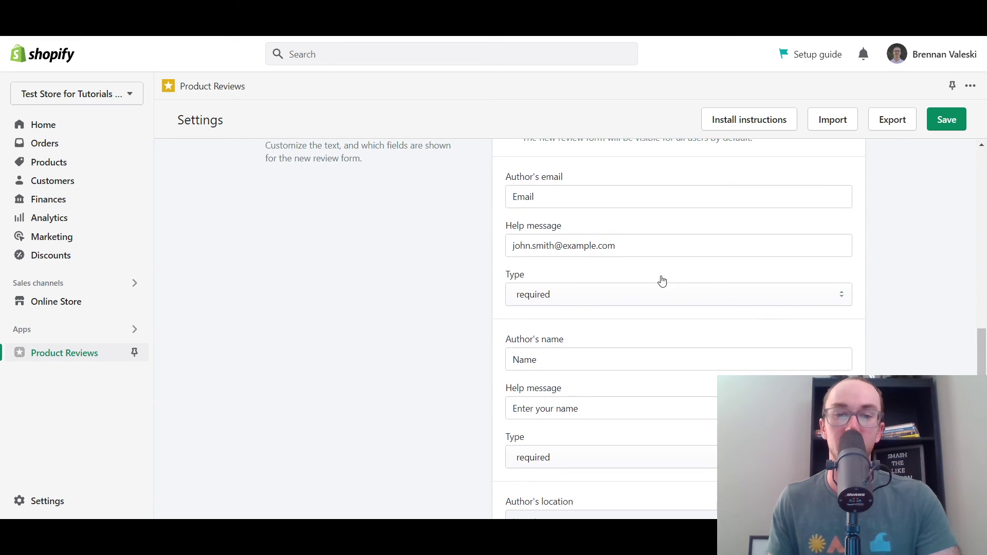
scroll(804, 344, "down", 3)
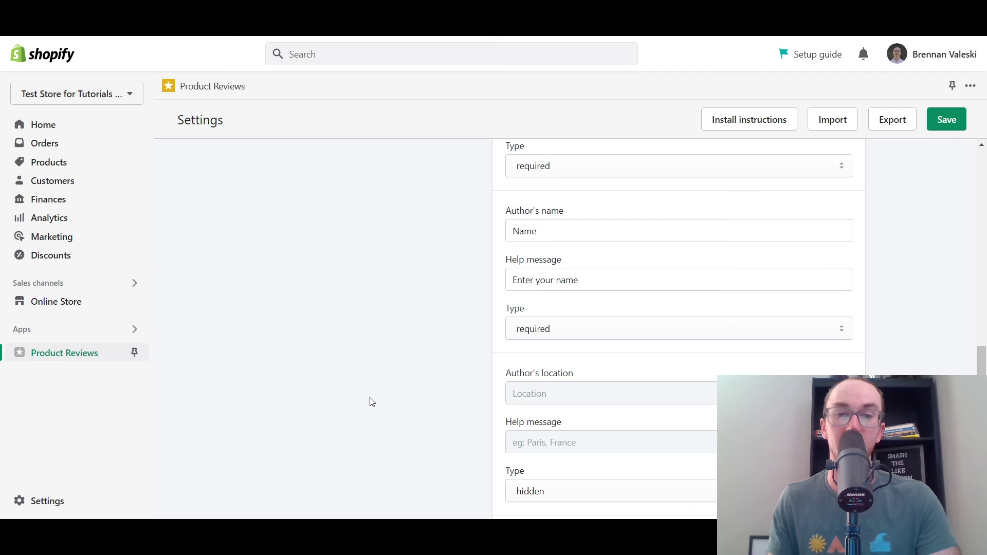
scroll(648, 316, "down", 6)
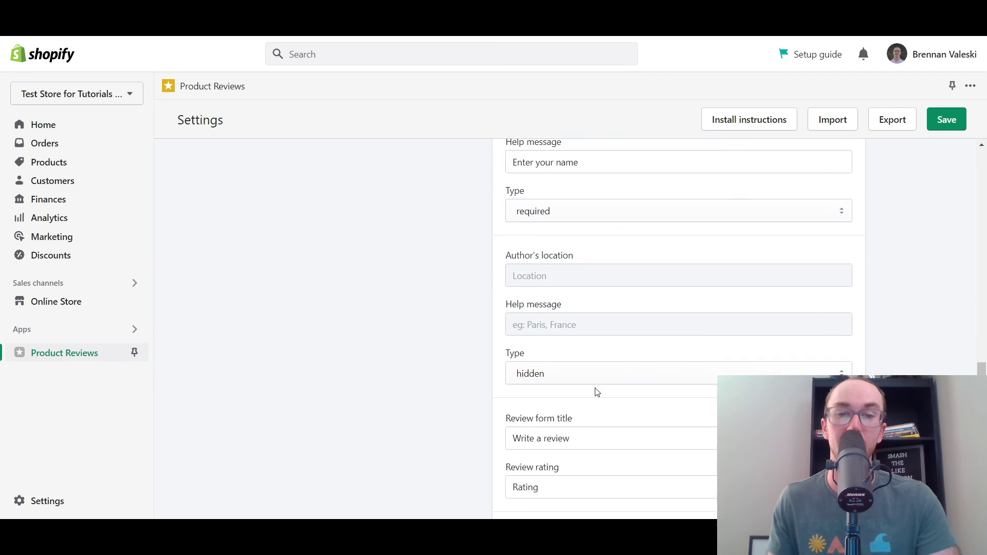
scroll(596, 398, "down", 1)
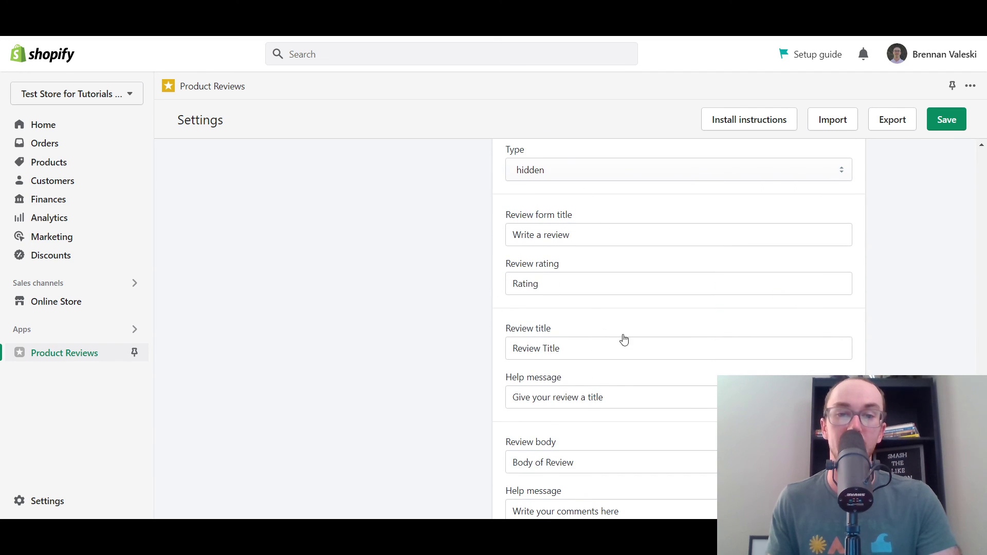
scroll(472, 254, "down", 5)
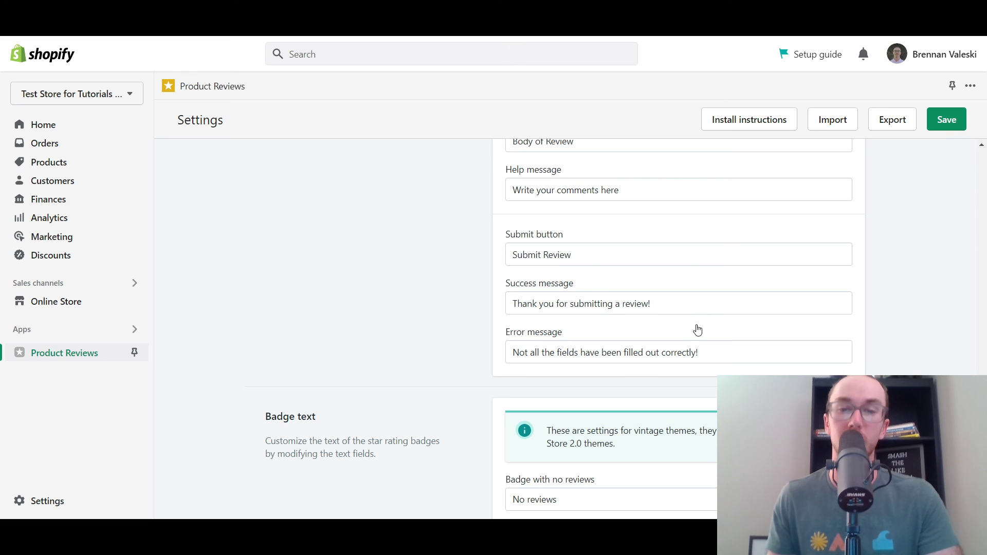
left_click(704, 309)
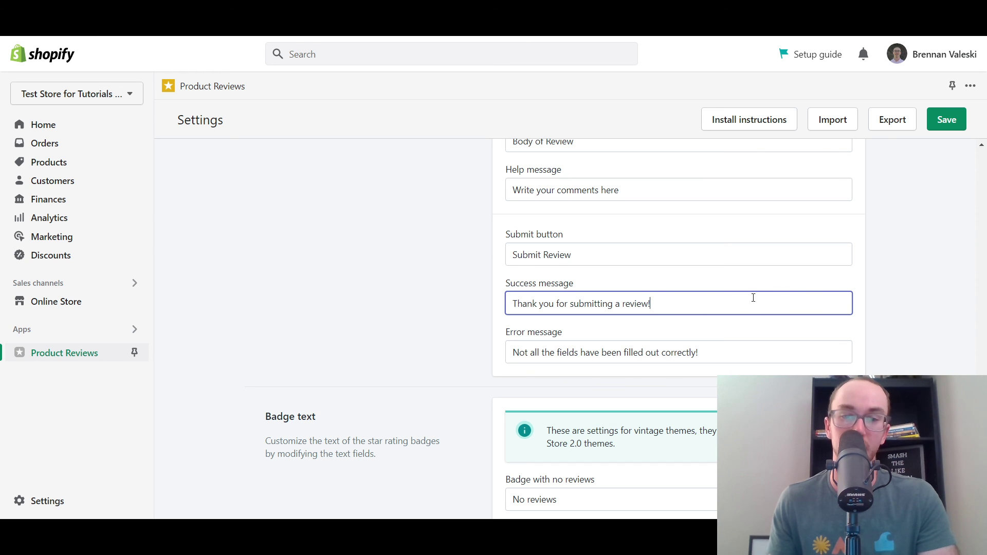
left_click(905, 313)
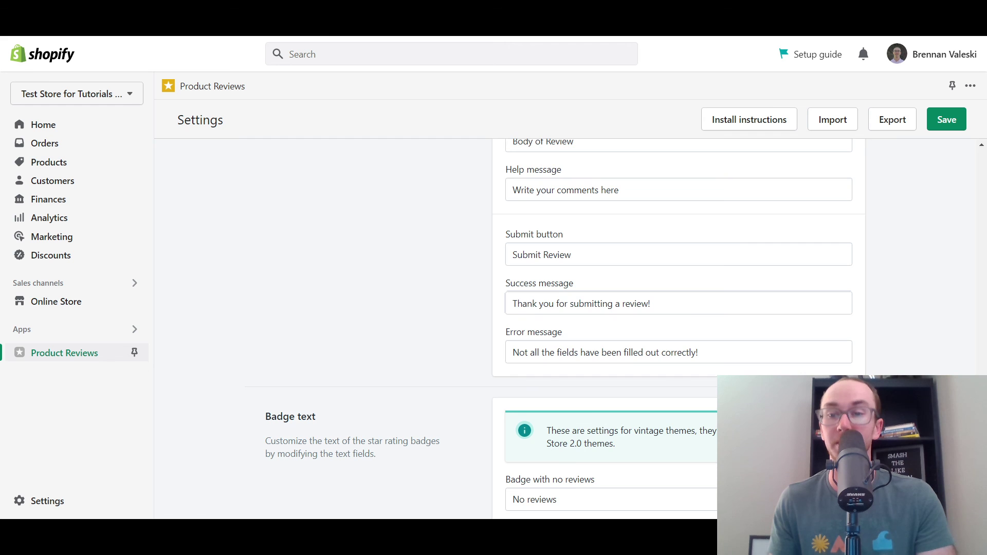
scroll(566, 334, "down", 2)
scroll(566, 329, "up", 2)
scroll(566, 329, "down", 2)
scroll(566, 329, "up", 1)
scroll(504, 357, "down", 1)
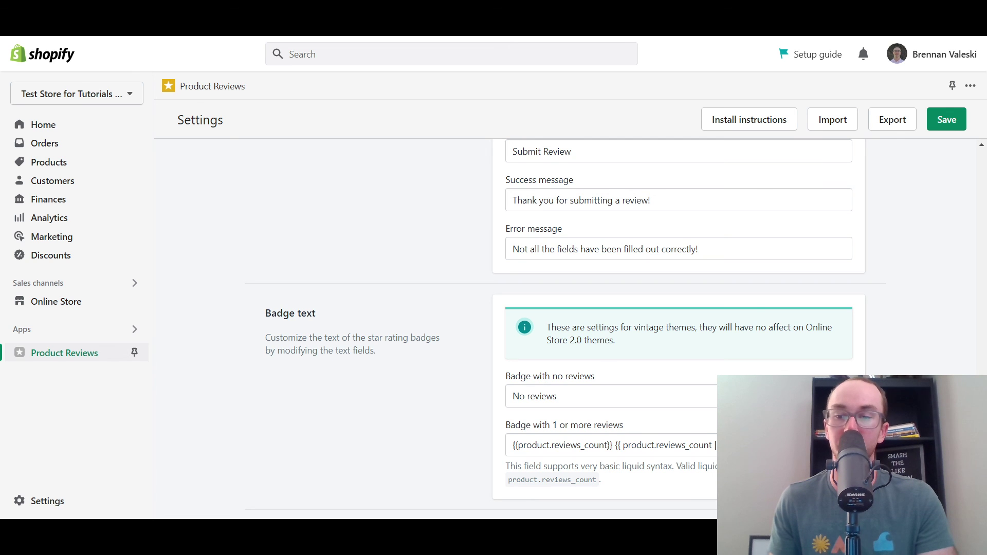
scroll(566, 329, "down", 1)
scroll(566, 329, "up", 1)
scroll(586, 509, "down", 1)
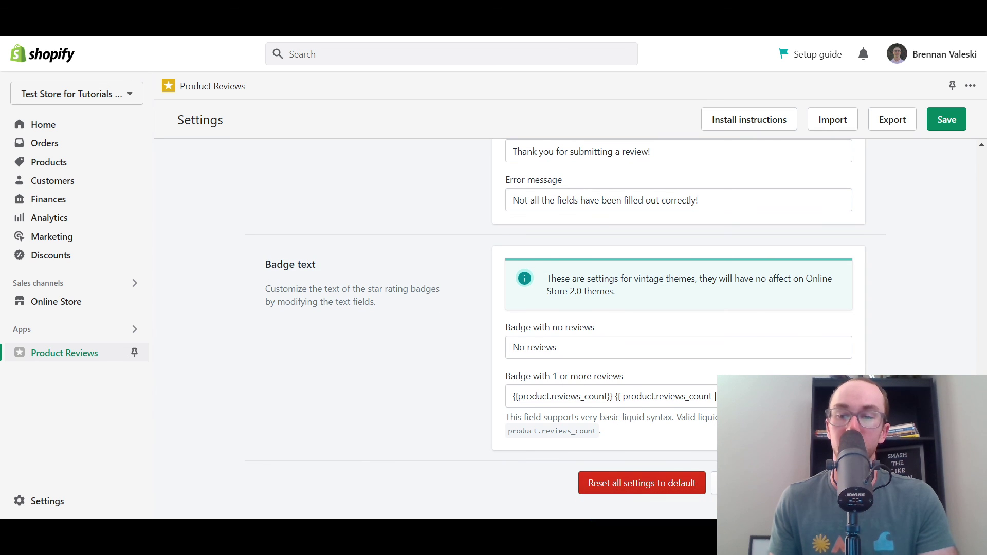
scroll(981, 355, "up", 15)
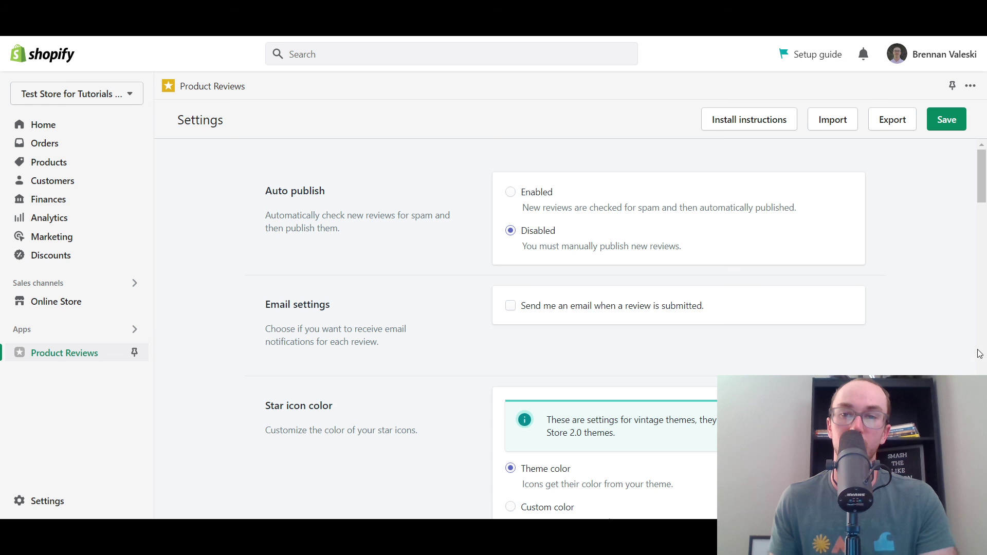
Save the Product Reviews settings with auto publish disabled.
left_click(948, 118)
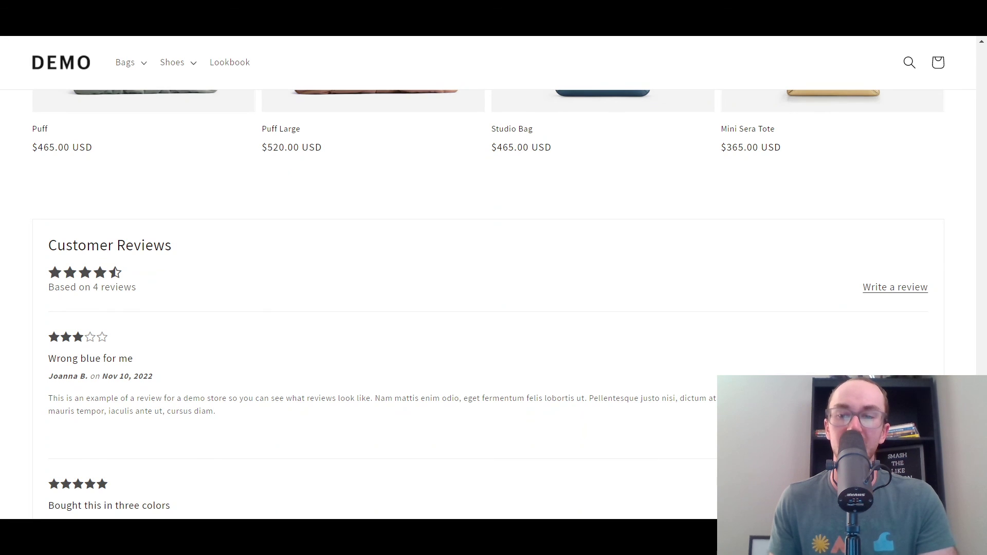
left_click_drag(983, 391, 983, 75)
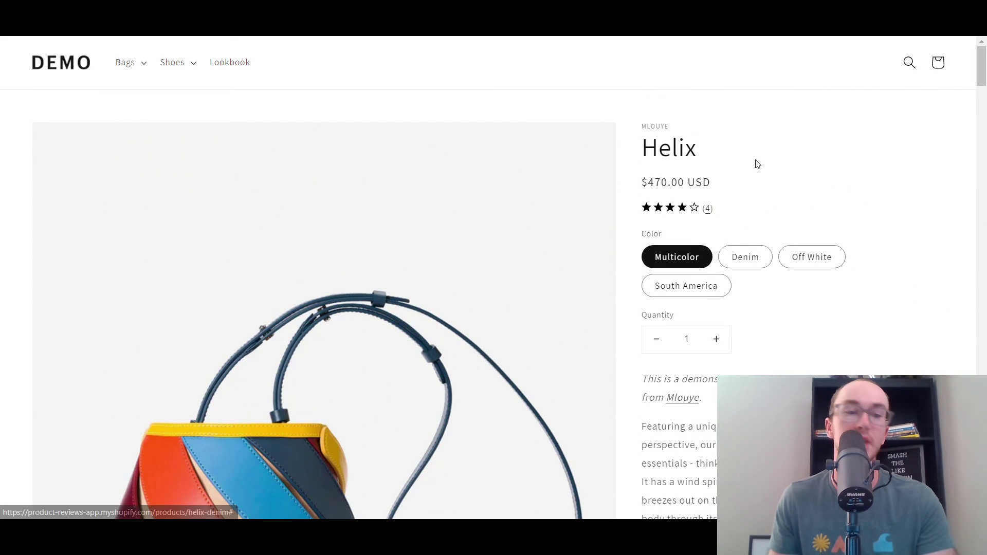